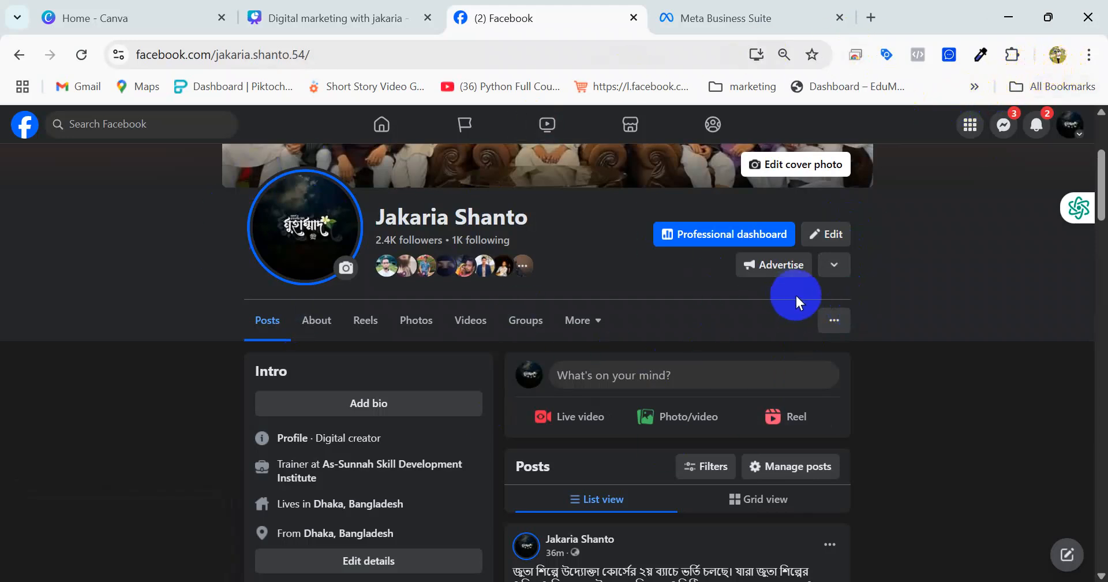
{"action": "scroll", "coordinate": [878, 495], "scroll_direction": "down", "scroll_amount": 3}
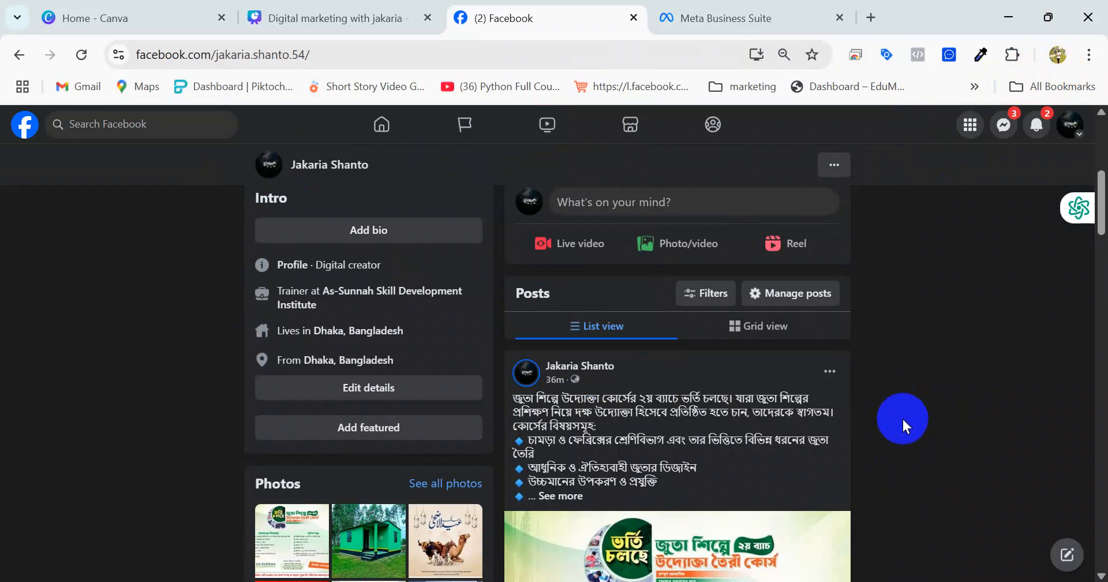
{"action": "left_click", "coordinate": [1071, 130]}
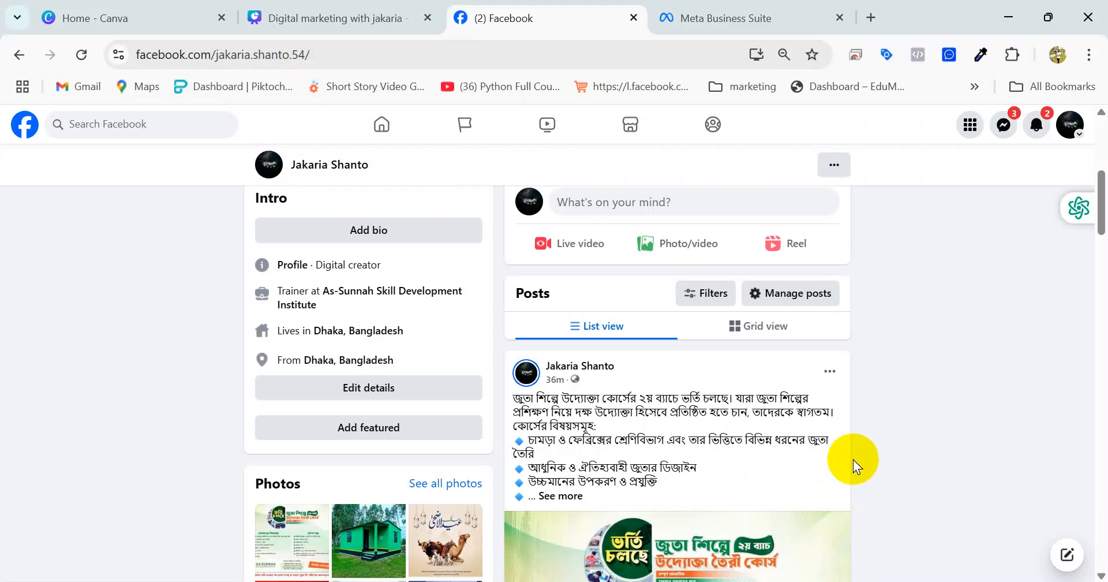
{"action": "left_click", "coordinate": [900, 352]}
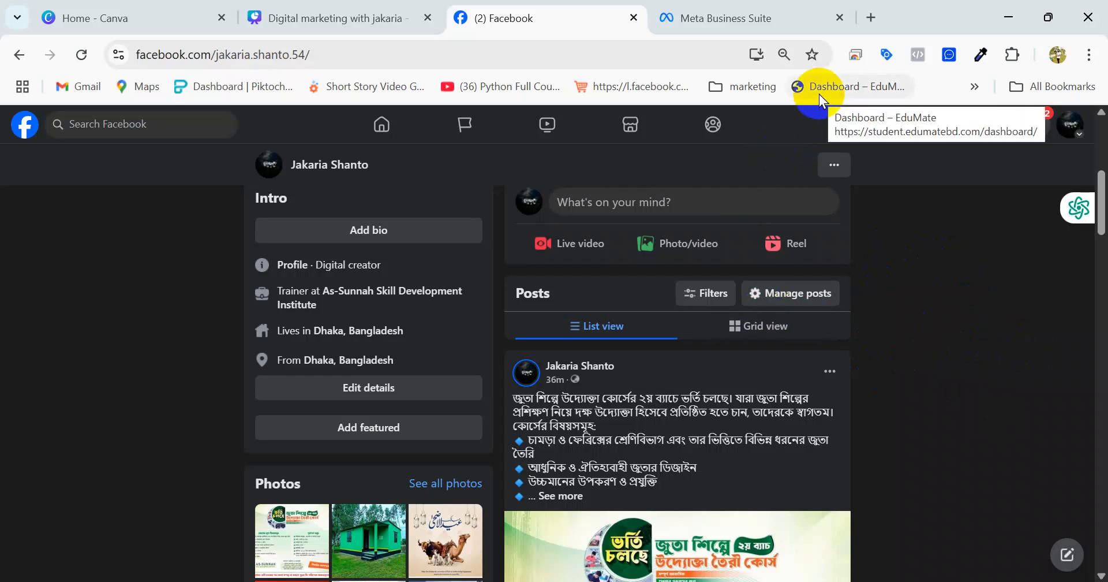
- Open the personal profile from the account switcher and look through its posts for the boosting option
{"action": "left_click", "coordinate": [1070, 125]}
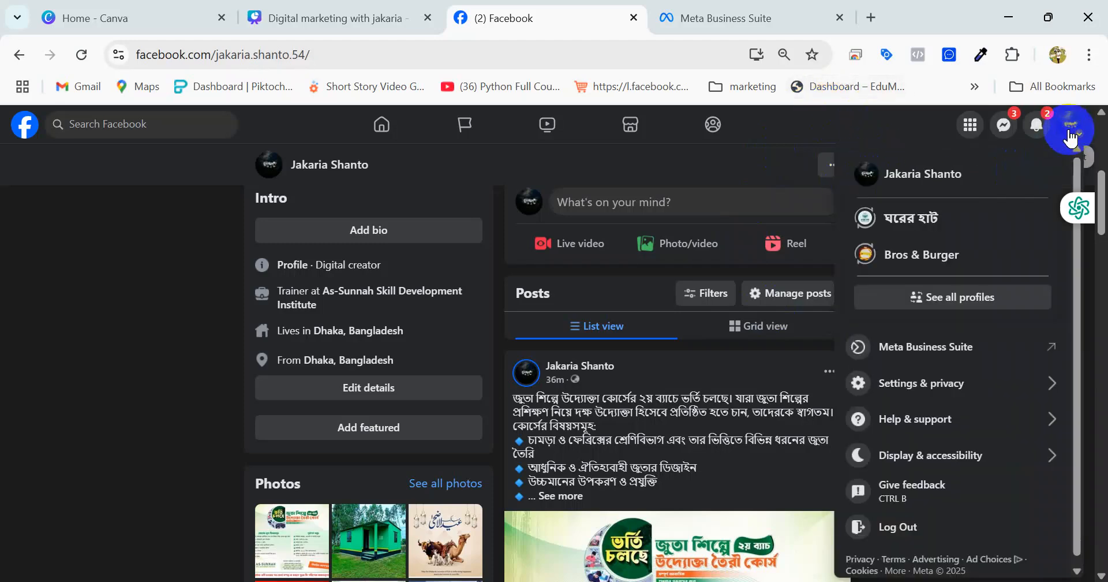
{"action": "left_click", "coordinate": [941, 170]}
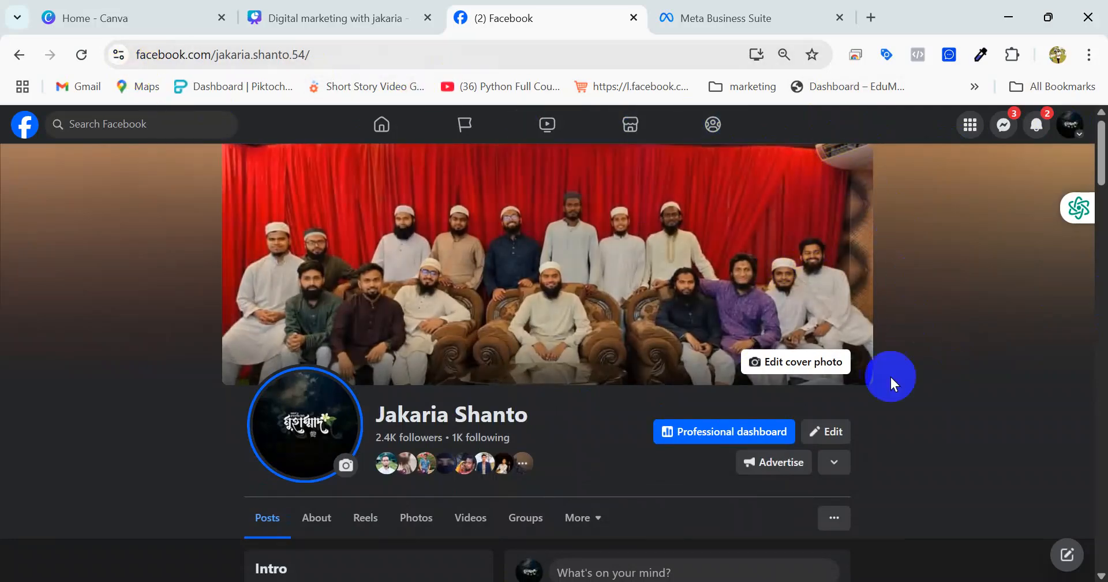
{"action": "scroll", "coordinate": [626, 391], "scroll_direction": "down", "scroll_amount": 3}
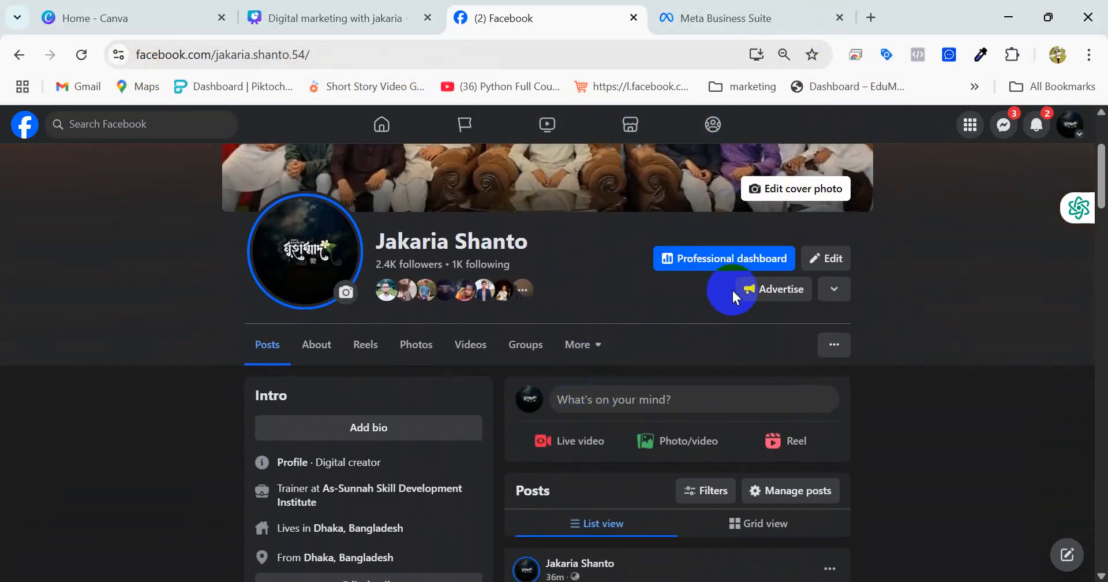
{"action": "scroll", "coordinate": [680, 386], "scroll_direction": "down", "scroll_amount": 9}
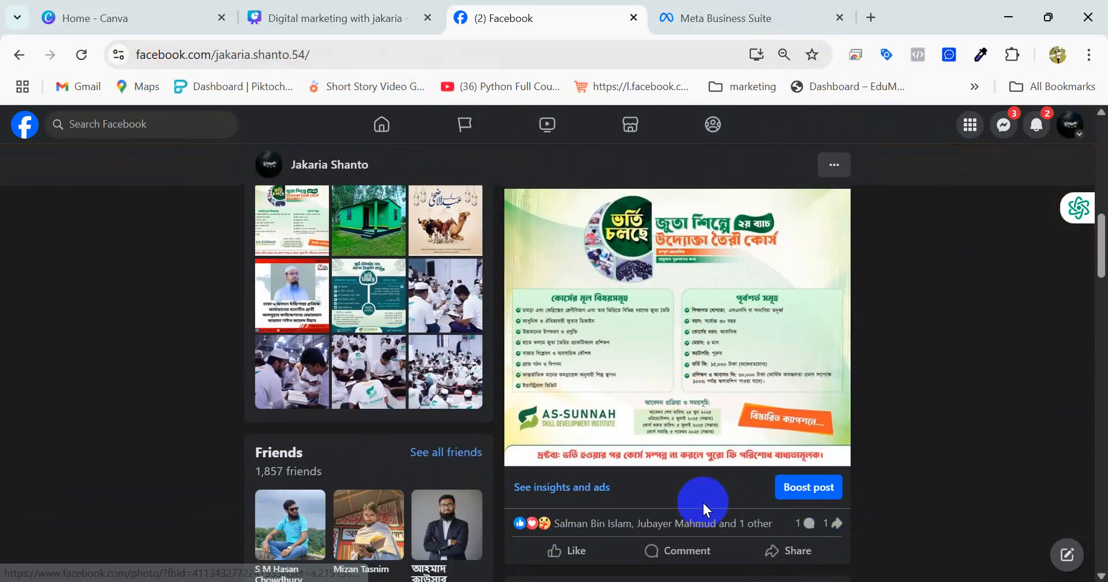
{"action": "scroll", "coordinate": [703, 504], "scroll_direction": "down", "scroll_amount": 10}
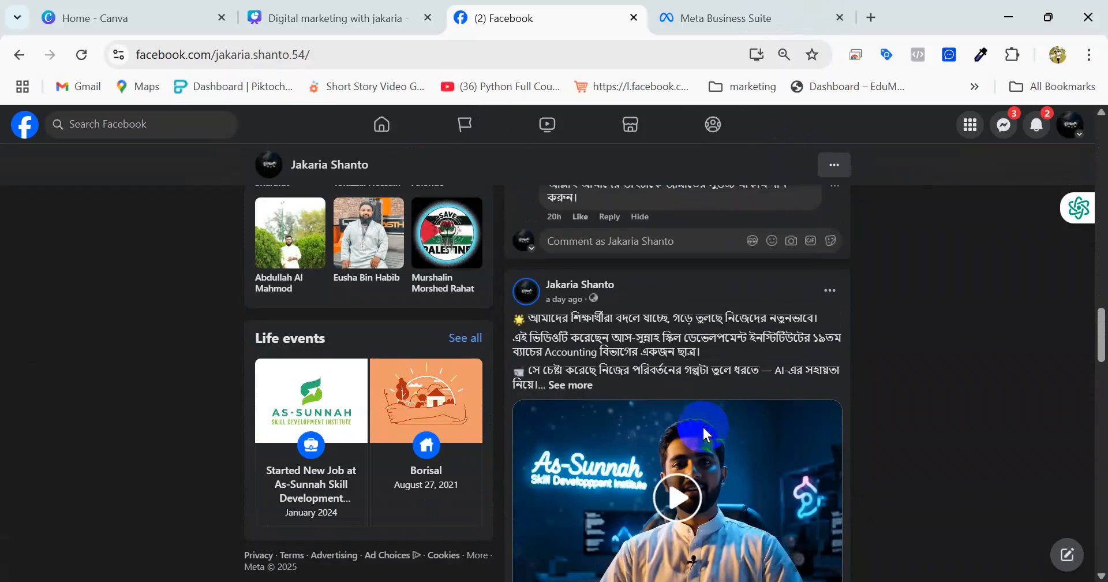
{"action": "scroll", "coordinate": [704, 426], "scroll_direction": "down", "scroll_amount": 10}
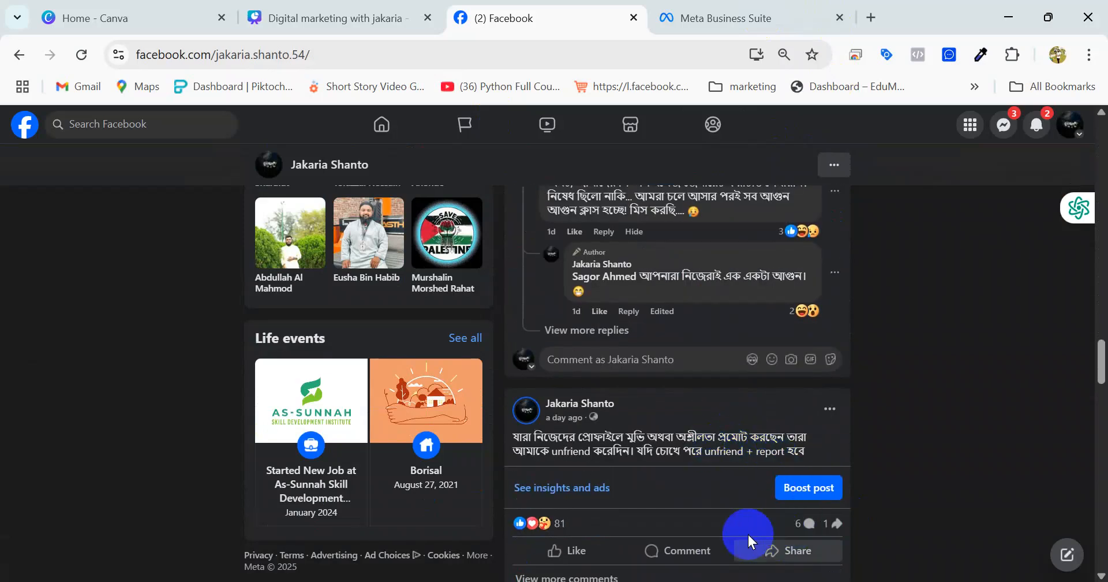
{"action": "left_click", "coordinate": [814, 488]}
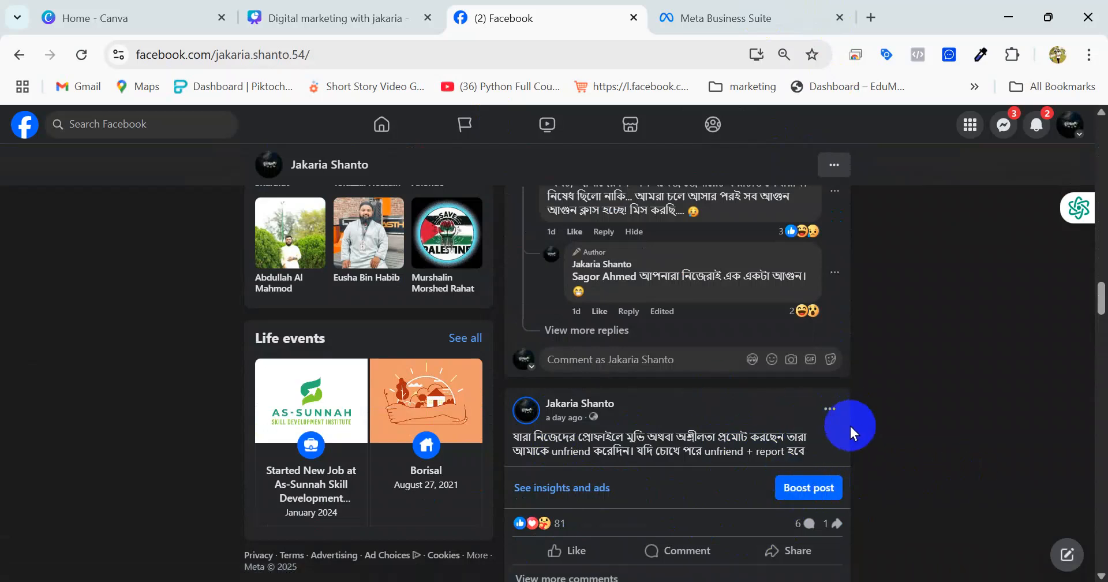
- Switch from the personal profile to the ঘরের হাট Page and dismiss the profile-switch notice
{"action": "left_click", "coordinate": [1064, 132]}
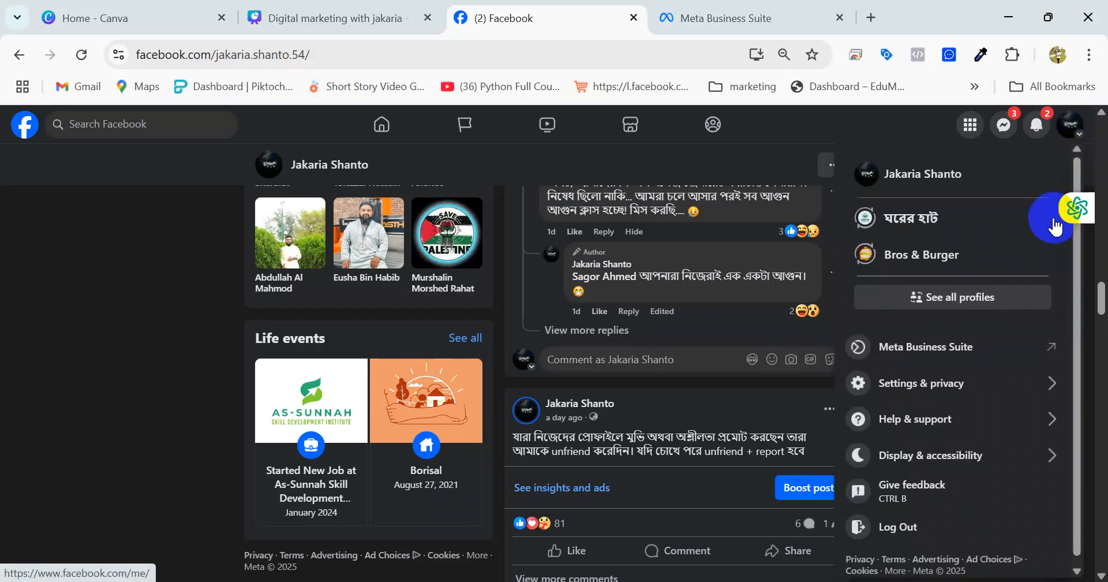
{"action": "left_click", "coordinate": [918, 223]}
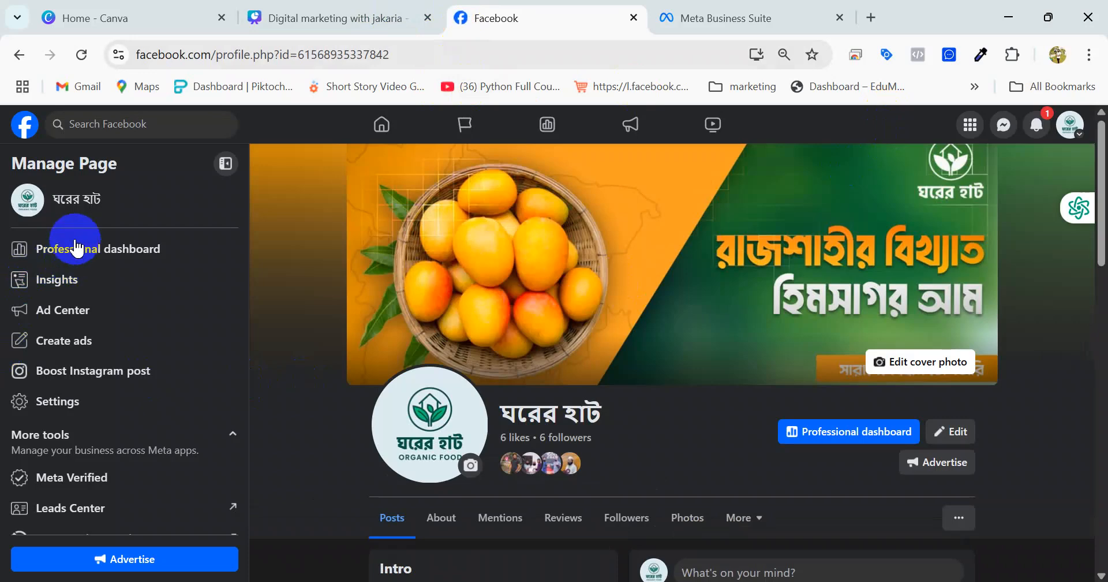
{"action": "scroll", "coordinate": [73, 254], "scroll_direction": "down", "scroll_amount": 4}
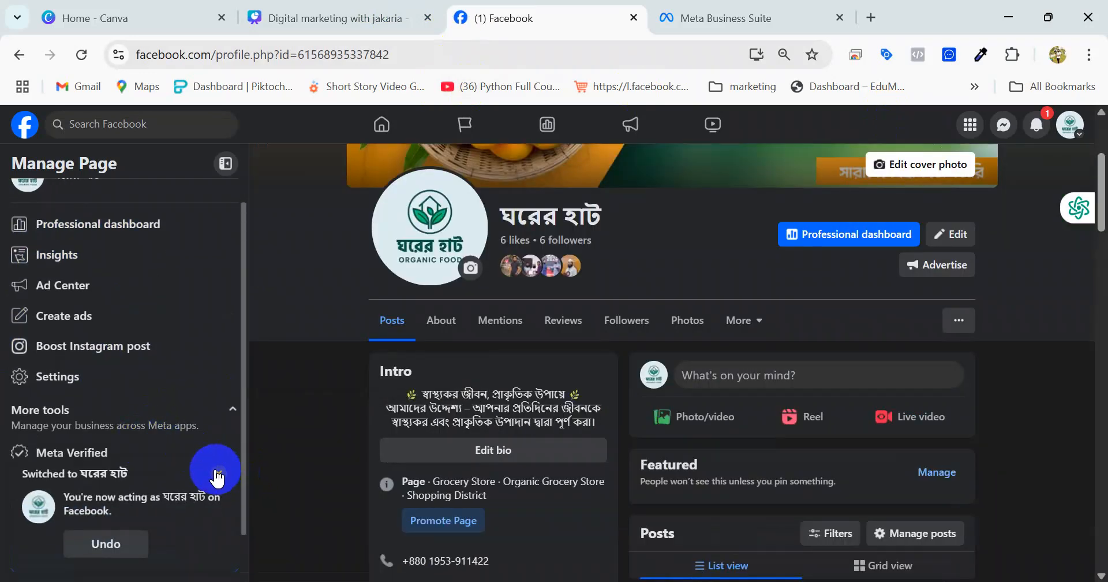
{"action": "left_click", "coordinate": [217, 473]}
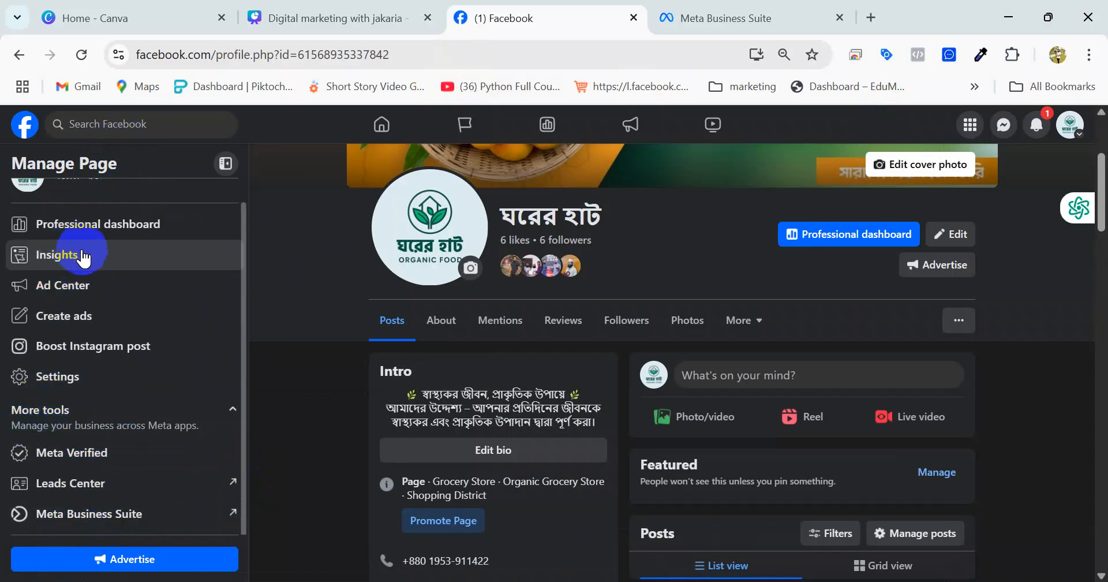
- Open the Page's Professional dashboard in a new tab and locate Meta Business Suite among its platform tools
{"action": "scroll", "coordinate": [143, 310], "scroll_direction": "up", "scroll_amount": 1}
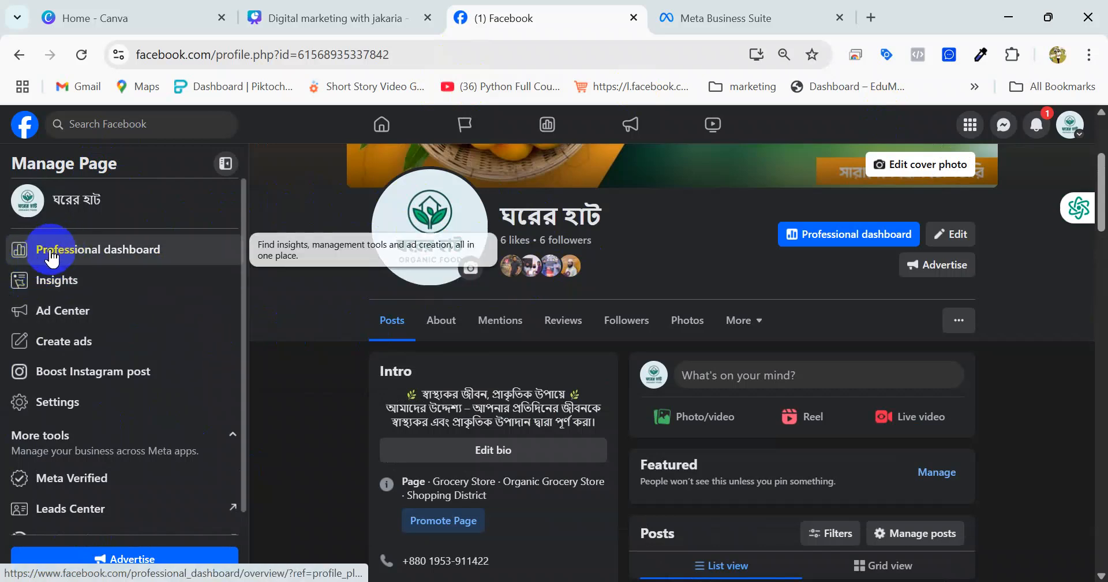
{"action": "middle_click", "coordinate": [94, 252]}
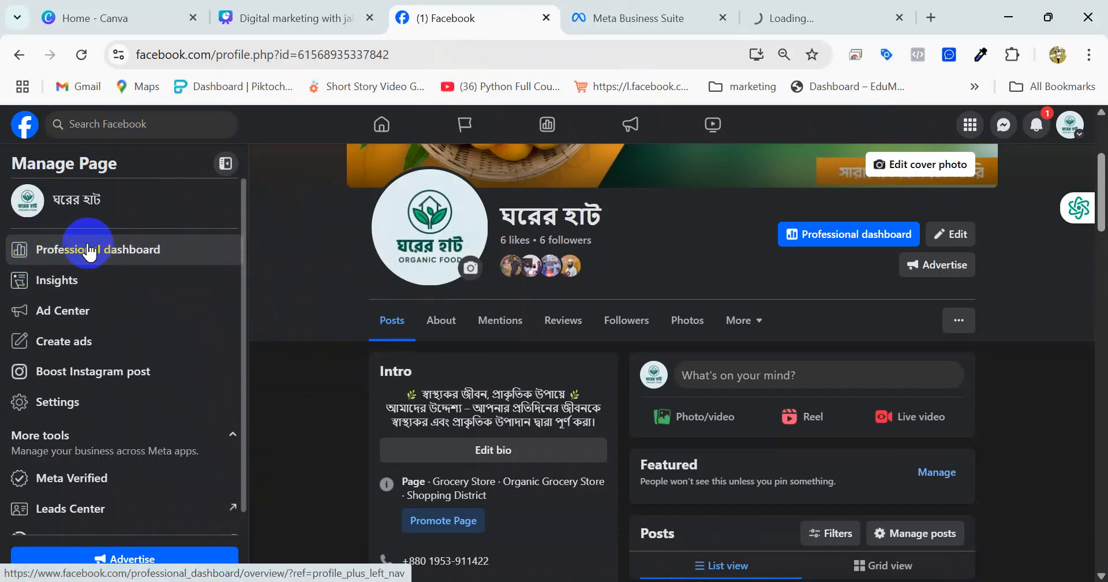
{"action": "left_click", "coordinate": [806, 15]}
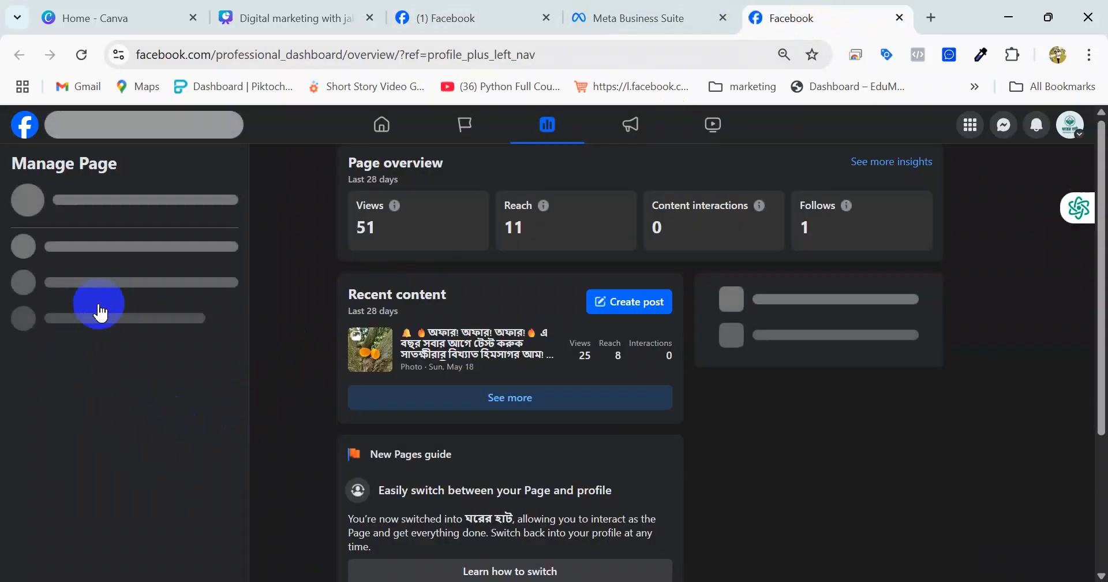
{"action": "scroll", "coordinate": [87, 494], "scroll_direction": "down", "scroll_amount": 3}
{"action": "scroll", "coordinate": [82, 365], "scroll_direction": "down", "scroll_amount": 5}
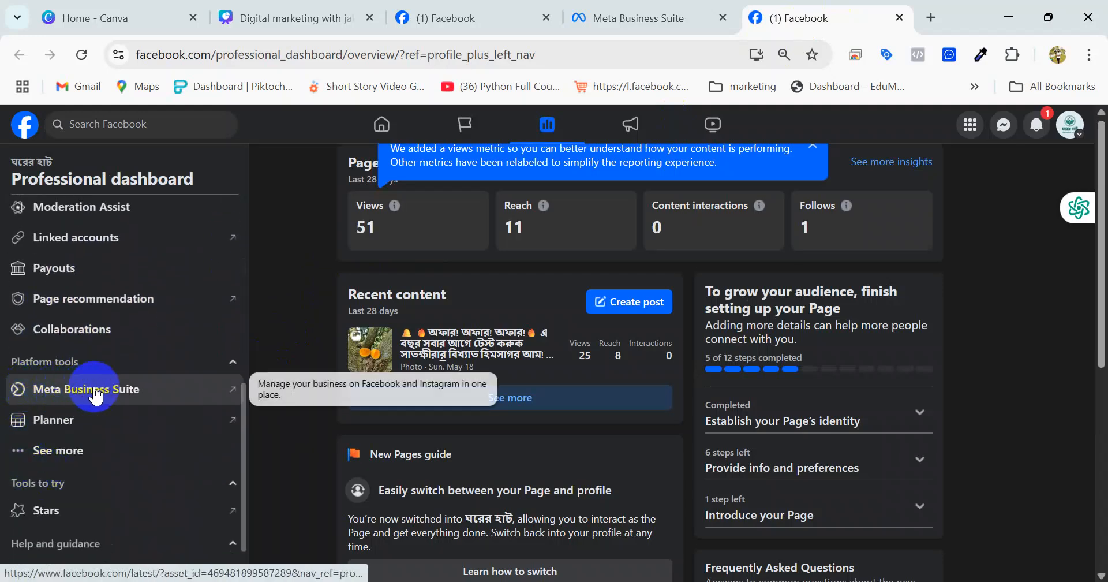
- Go to the Facebook home feed and open Meta Business Suite from there in a new tab
{"action": "left_click", "coordinate": [381, 126]}
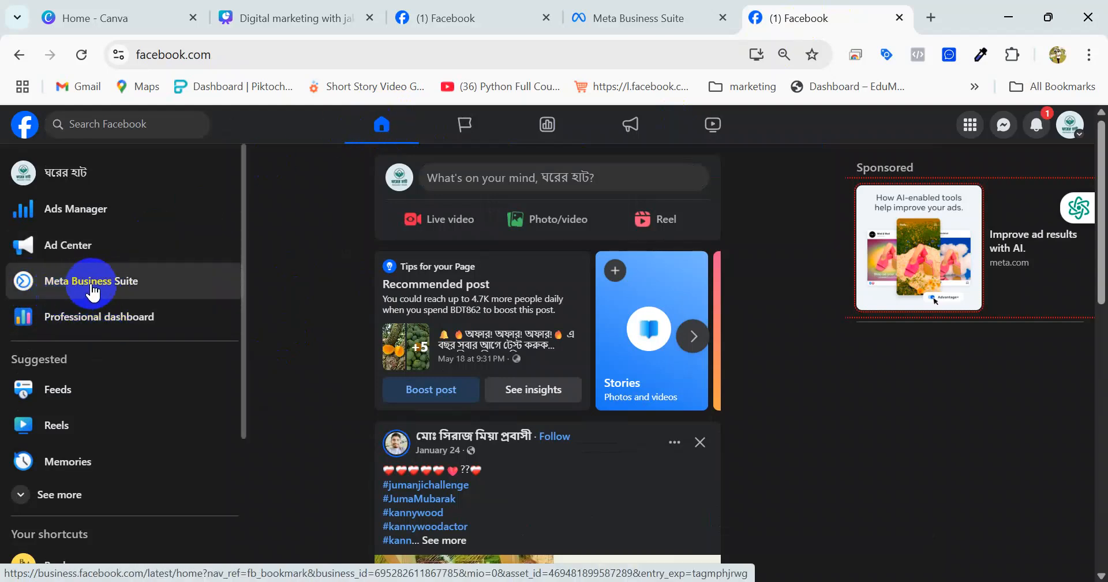
{"action": "middle_click", "coordinate": [91, 287]}
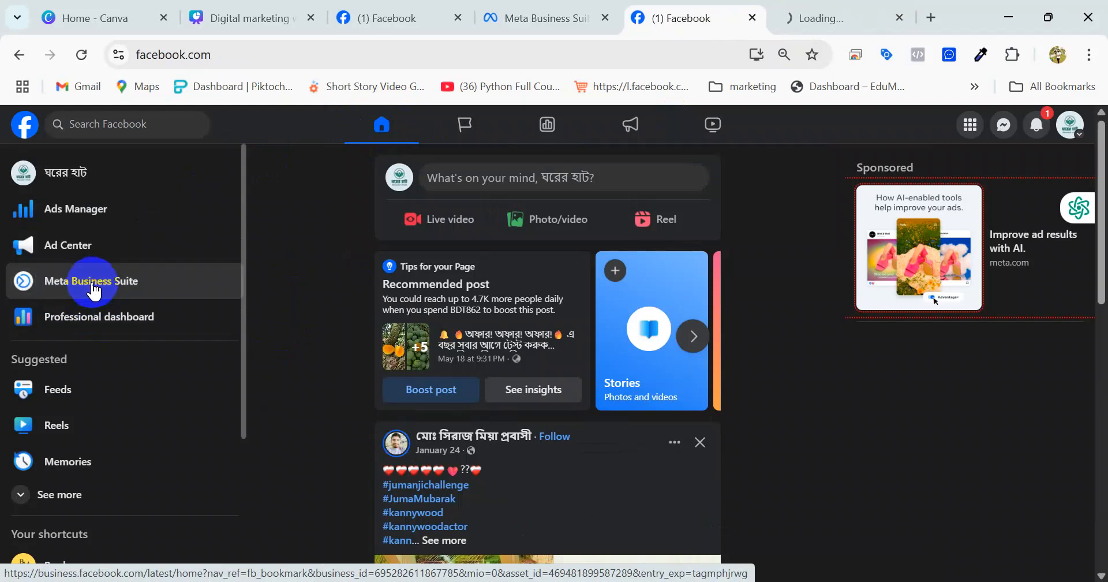
{"action": "left_click", "coordinate": [841, 10]}
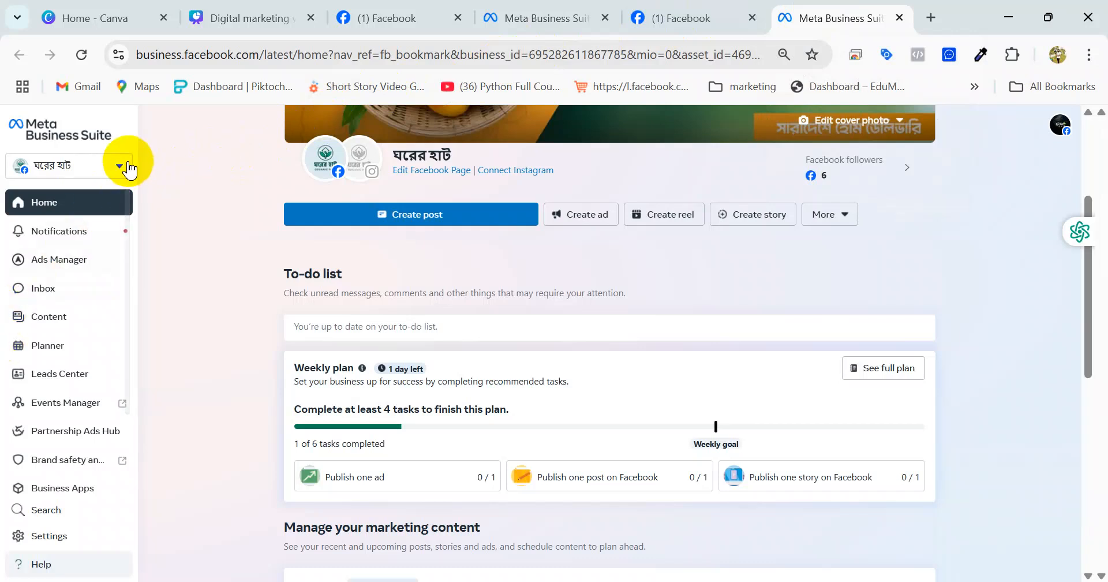
- Open the business asset switcher and list the assets held under the personal account
{"action": "left_click", "coordinate": [100, 163]}
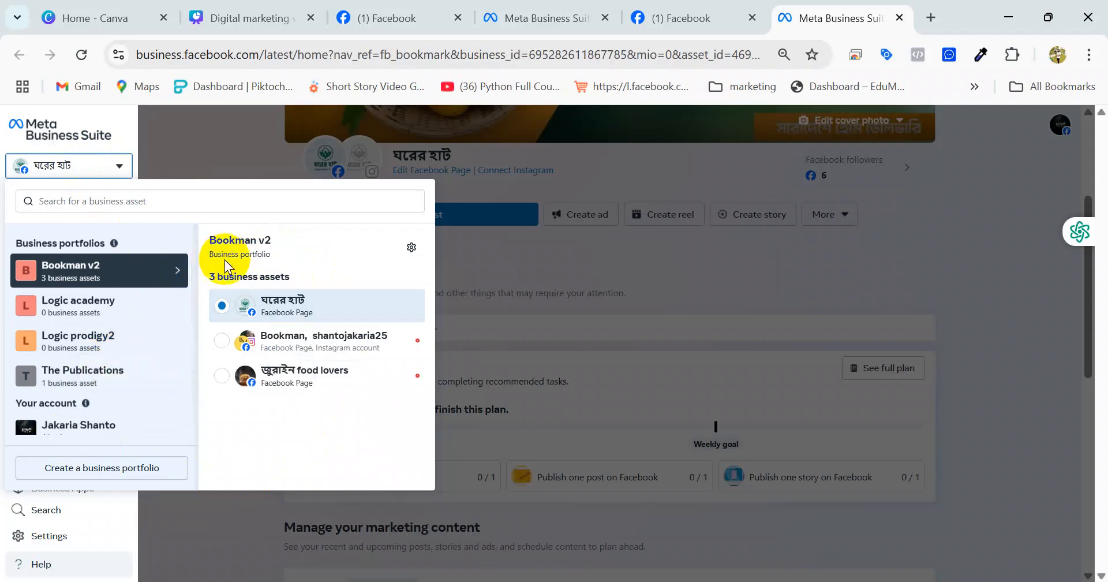
{"action": "scroll", "coordinate": [54, 404], "scroll_direction": "down", "scroll_amount": 1}
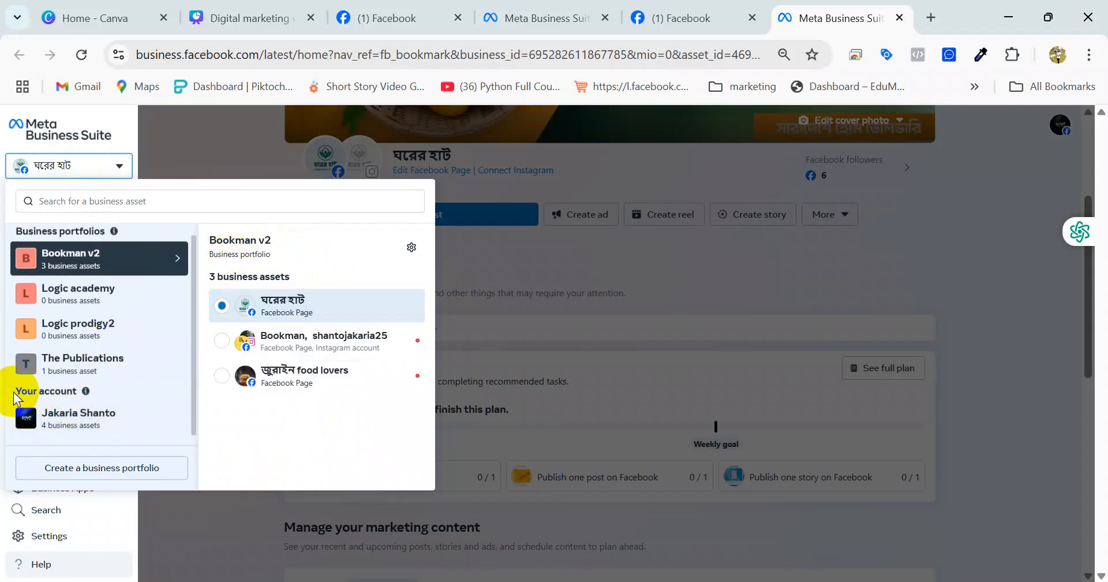
{"action": "left_click_drag", "start_coordinate": [11, 392], "coordinate": [80, 391]}
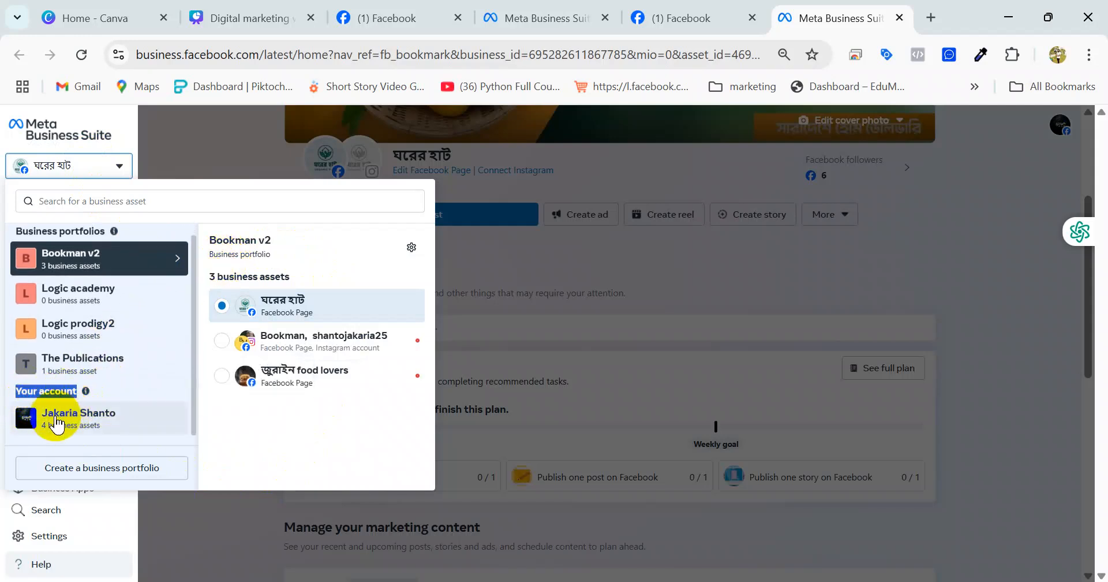
{"action": "left_click", "coordinate": [67, 423]}
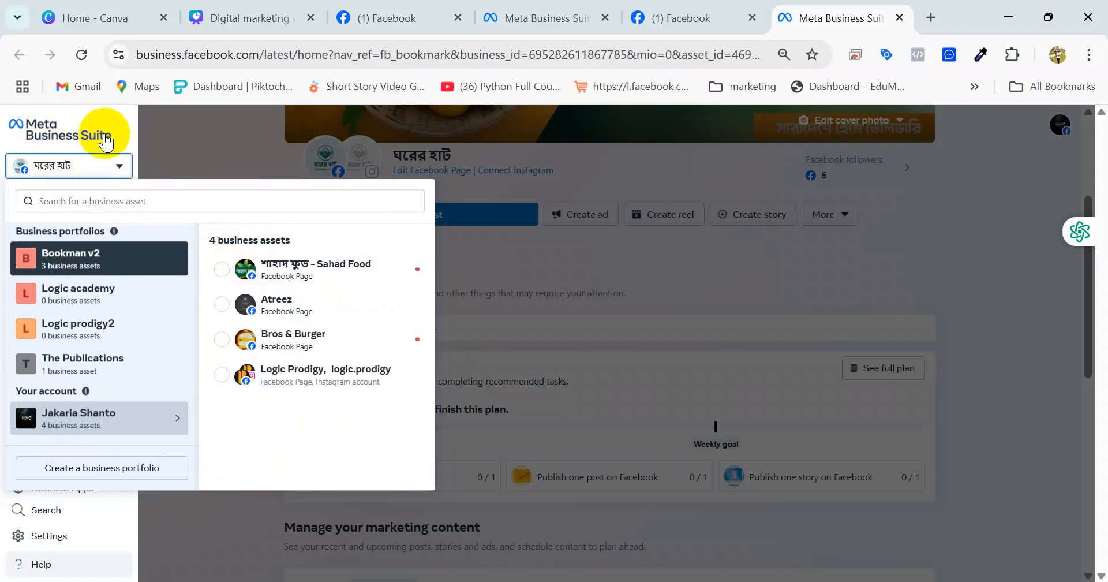
- Examine how the asset switcher separates business portfolios from the assets under the personal account
{"action": "left_click_drag", "start_coordinate": [15, 391], "coordinate": [77, 393]}
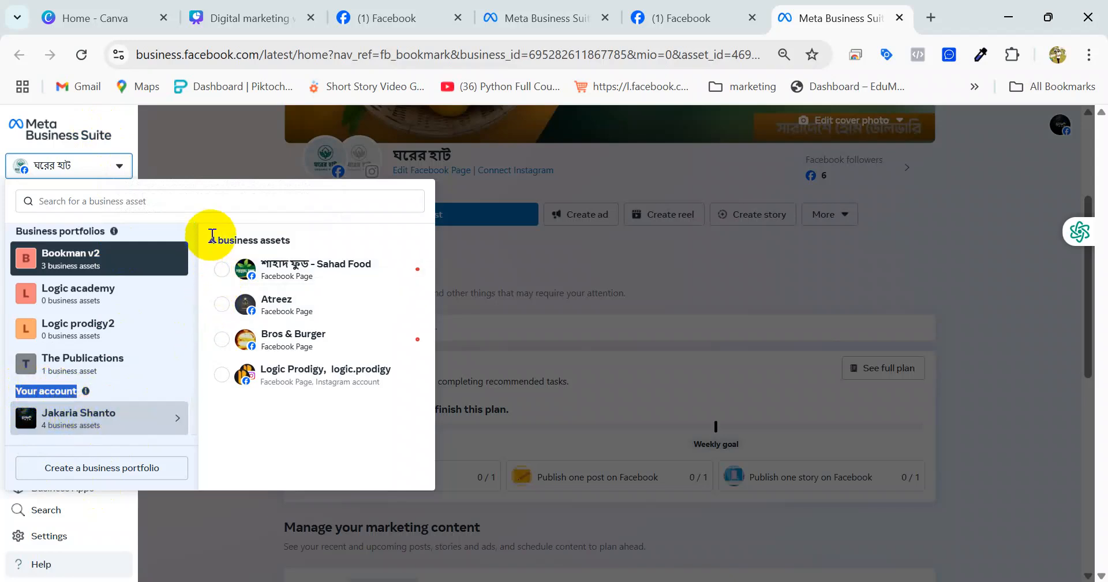
{"action": "left_click_drag", "start_coordinate": [206, 240], "coordinate": [290, 240]}
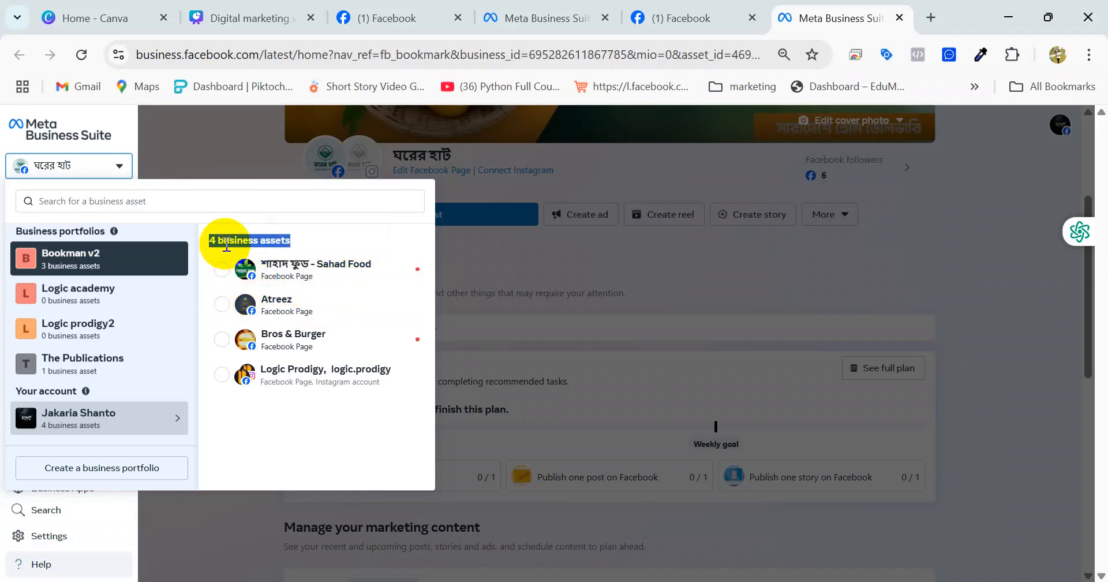
{"action": "left_click_drag", "start_coordinate": [18, 230], "coordinate": [63, 227]}
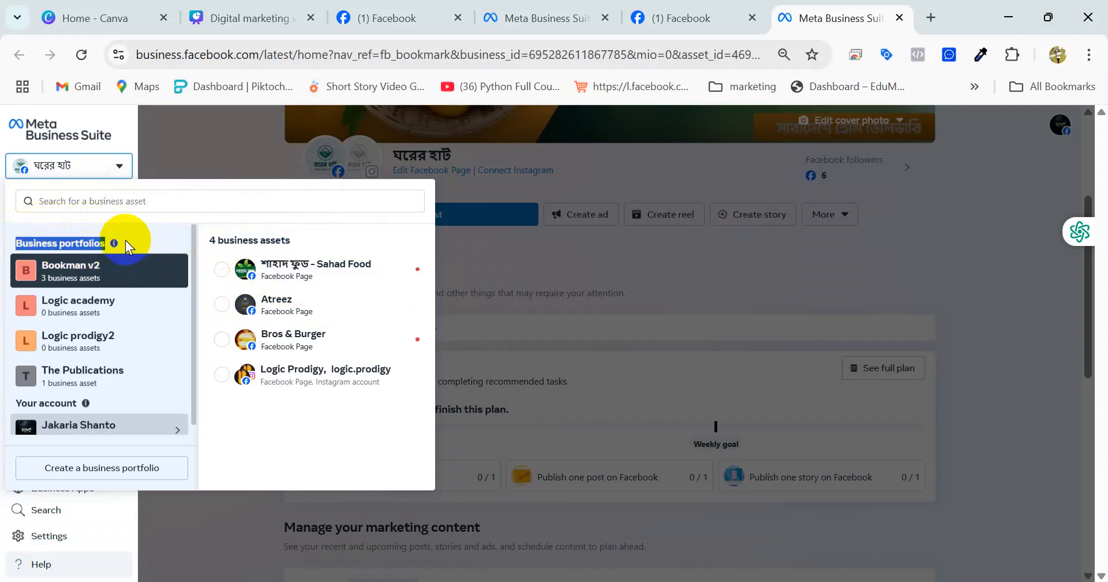
{"action": "scroll", "coordinate": [118, 267], "scroll_direction": "down", "scroll_amount": 1}
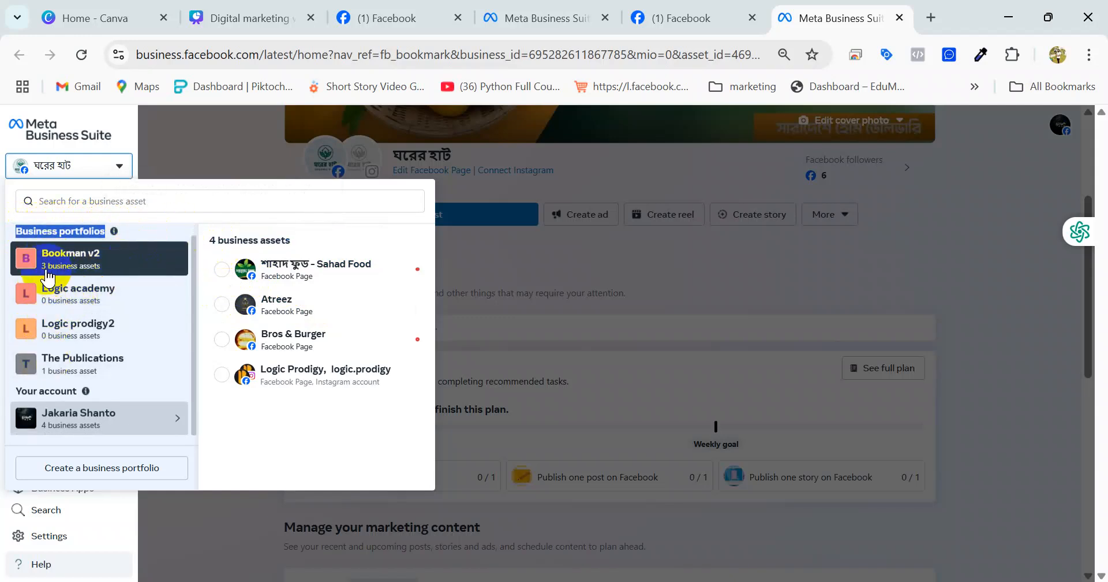
{"action": "left_click", "coordinate": [140, 218]}
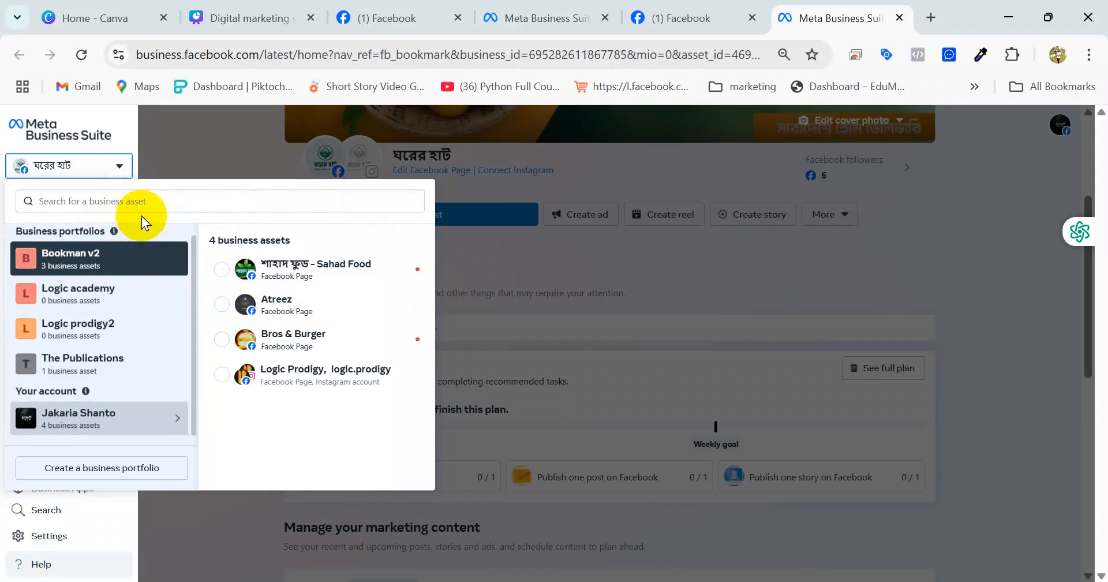
{"action": "left_click_drag", "start_coordinate": [12, 394], "coordinate": [129, 416]}
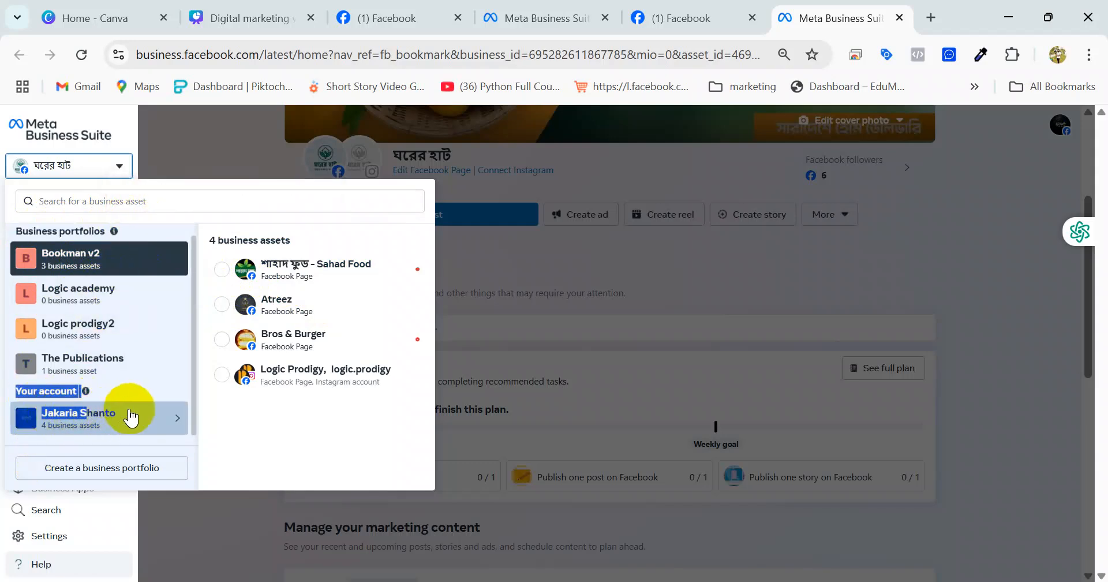
- Switch Meta Business Suite to the Atreez Page from the personal account's business assets
{"action": "left_click", "coordinate": [129, 416]}
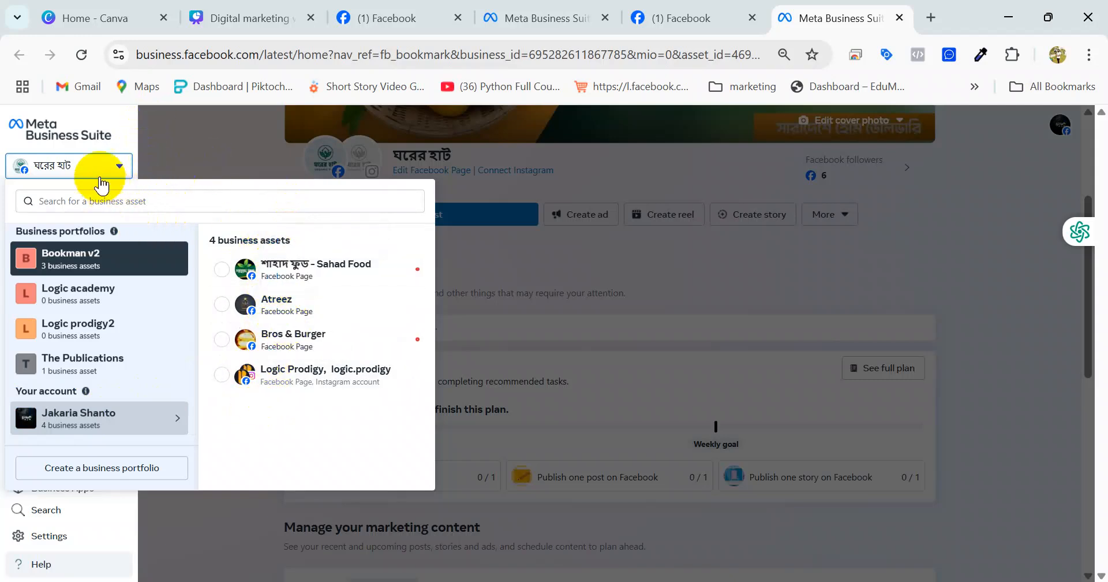
{"action": "left_click", "coordinate": [128, 180]}
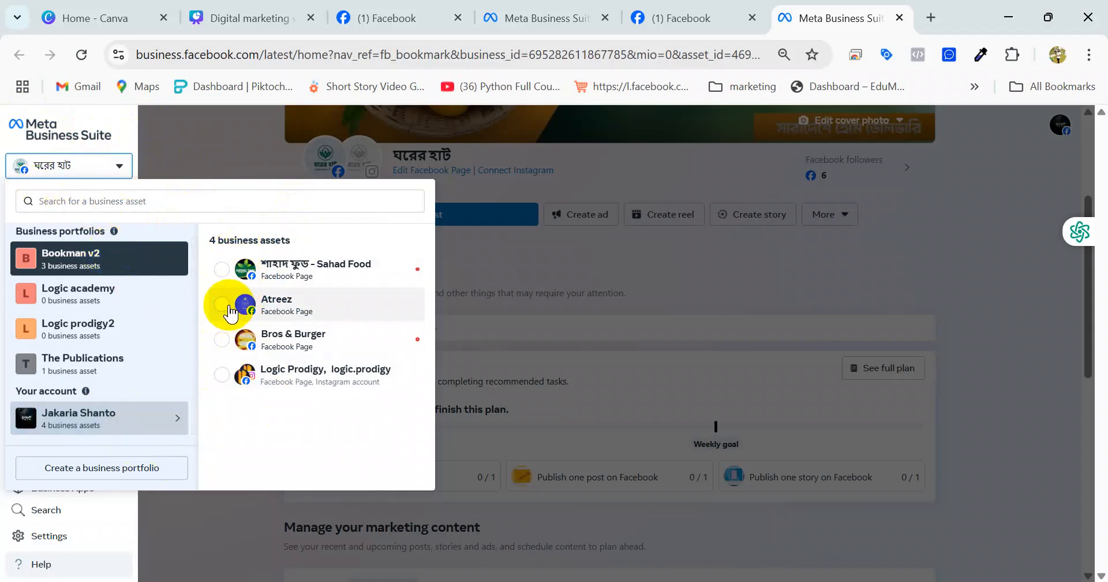
{"action": "left_click", "coordinate": [231, 305]}
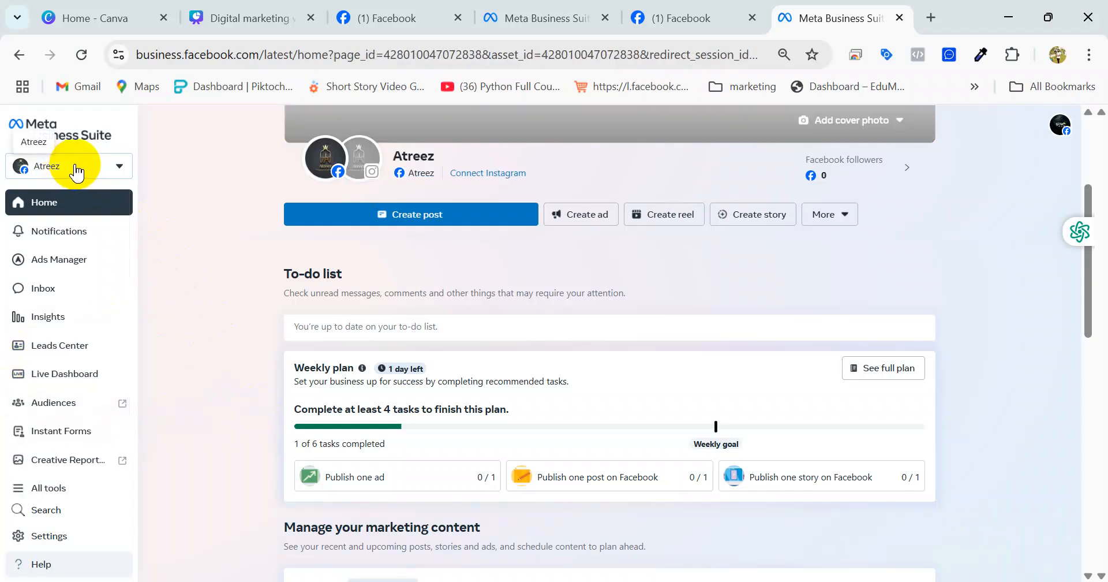
{"action": "mouse_move", "coordinate": [376, 166]}
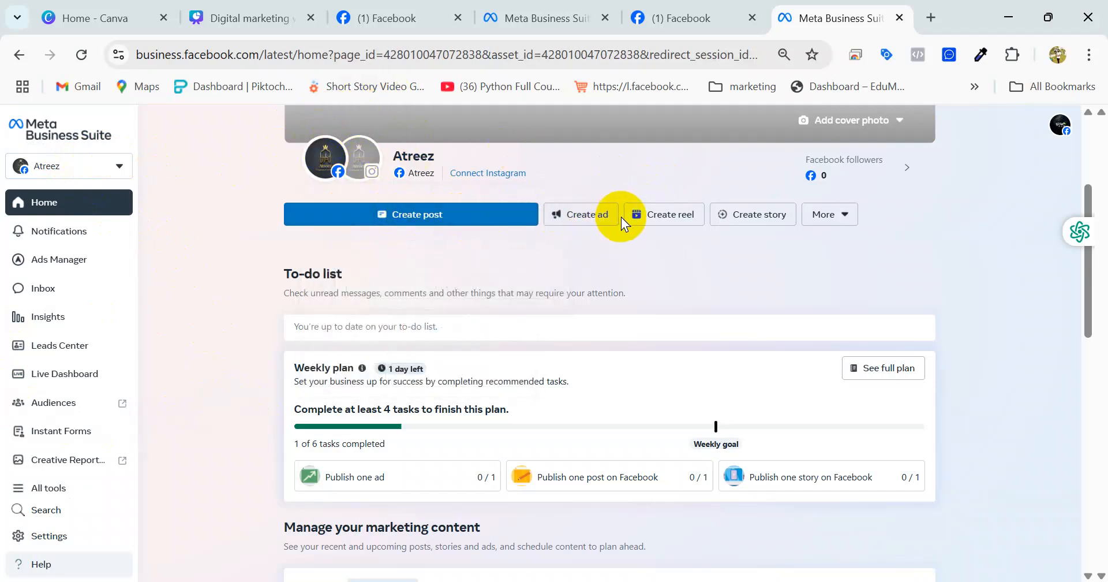
- Open the reel composer for the Atreez Page and exit it without uploading anything
{"action": "left_click", "coordinate": [682, 213]}
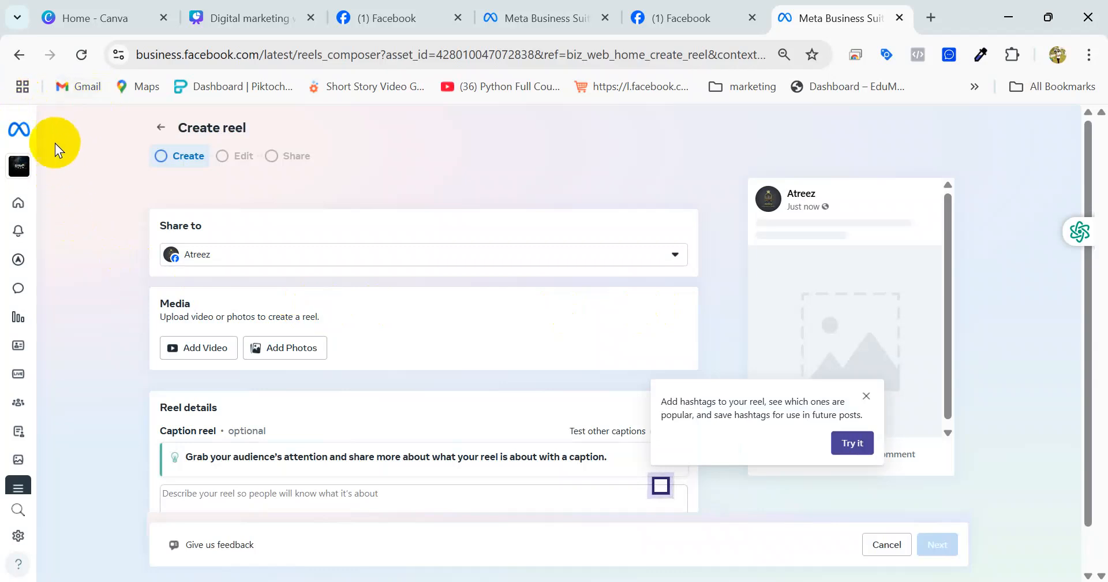
{"action": "left_click", "coordinate": [164, 128]}
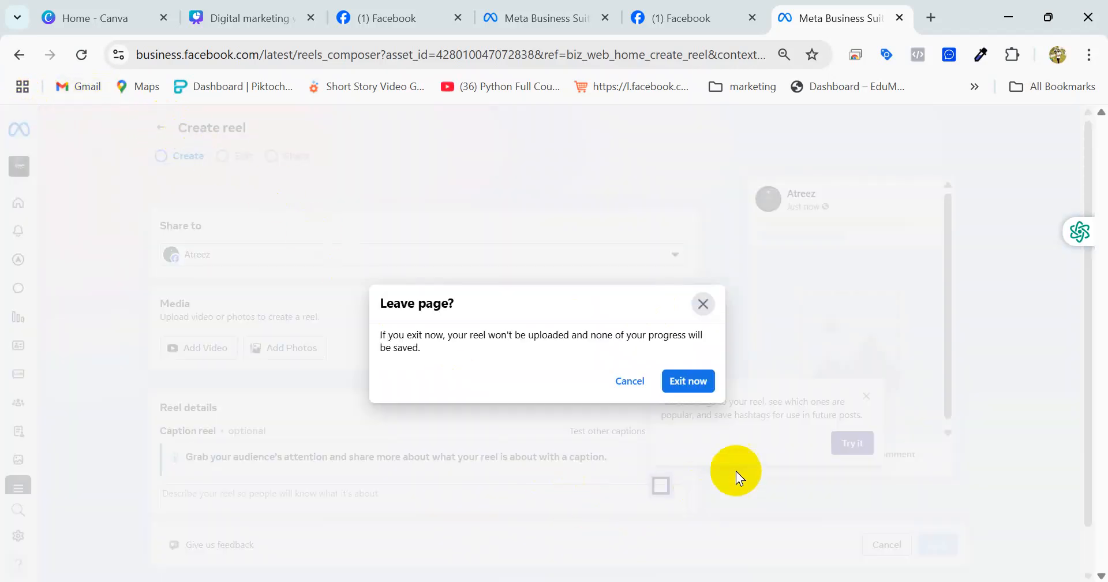
{"action": "left_click", "coordinate": [689, 382]}
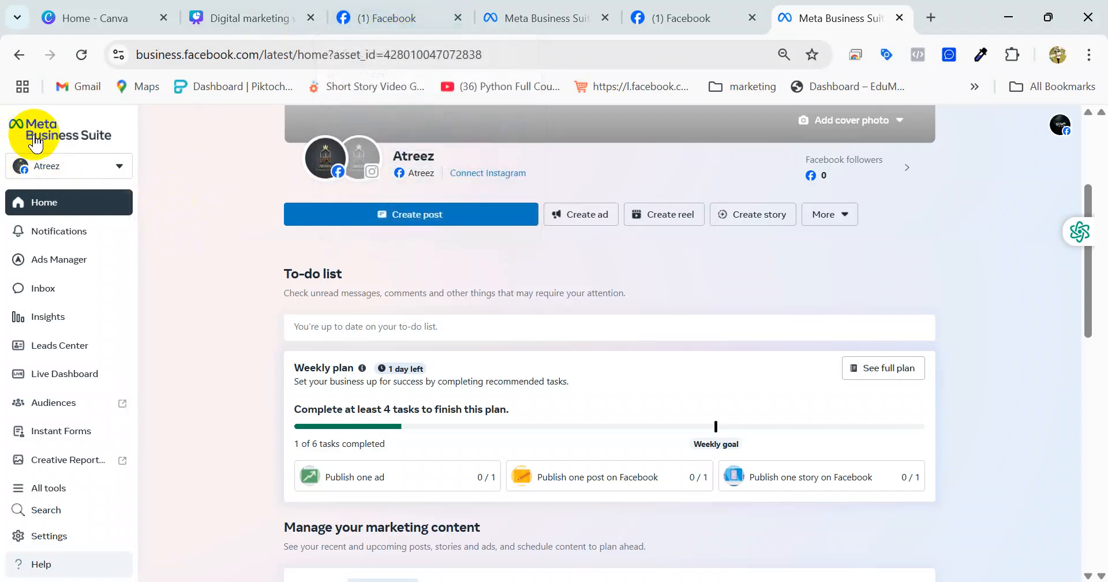
- Open the business asset switcher and review the portfolios, the personal account's assets and the option to create a portfolio
{"action": "left_click", "coordinate": [62, 168]}
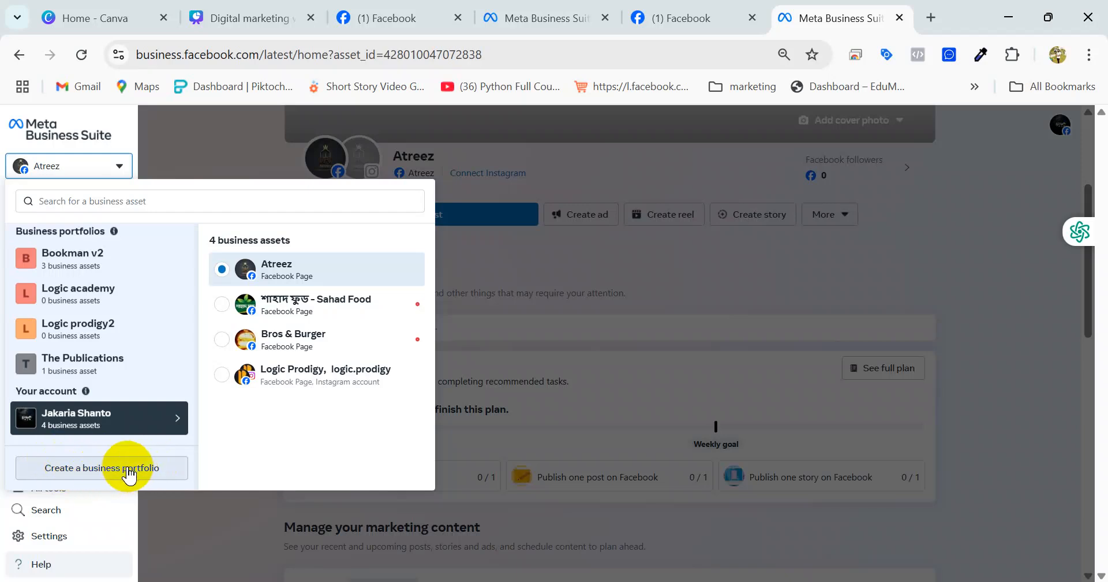
{"action": "left_click", "coordinate": [149, 195]}
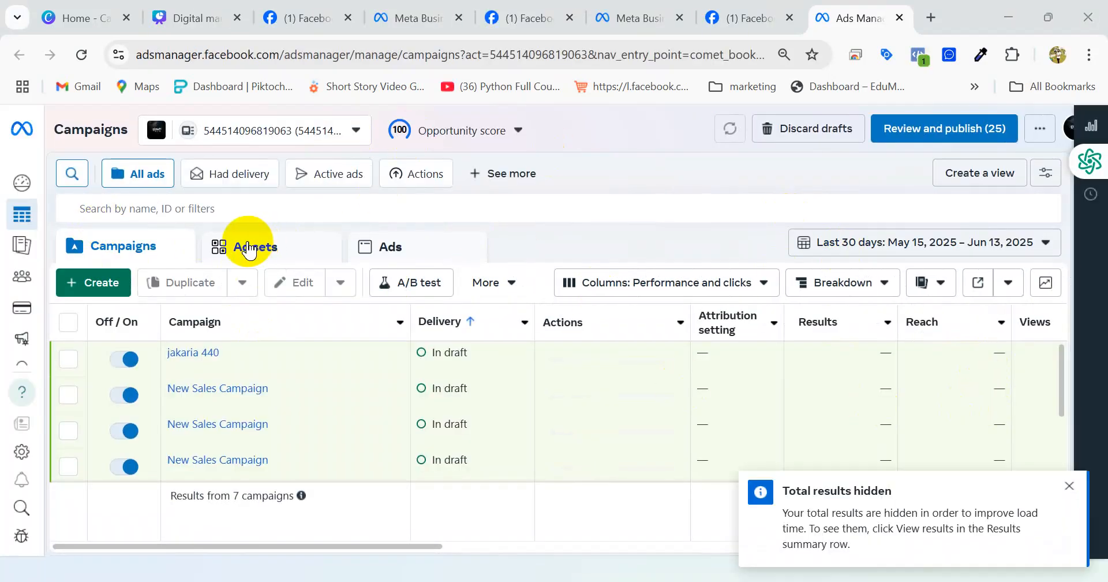
- Dismiss the notice about hidden totals in Ads Manager and review the ad accounts grouped by business portfolio and personal account
{"action": "left_click", "coordinate": [1069, 486]}
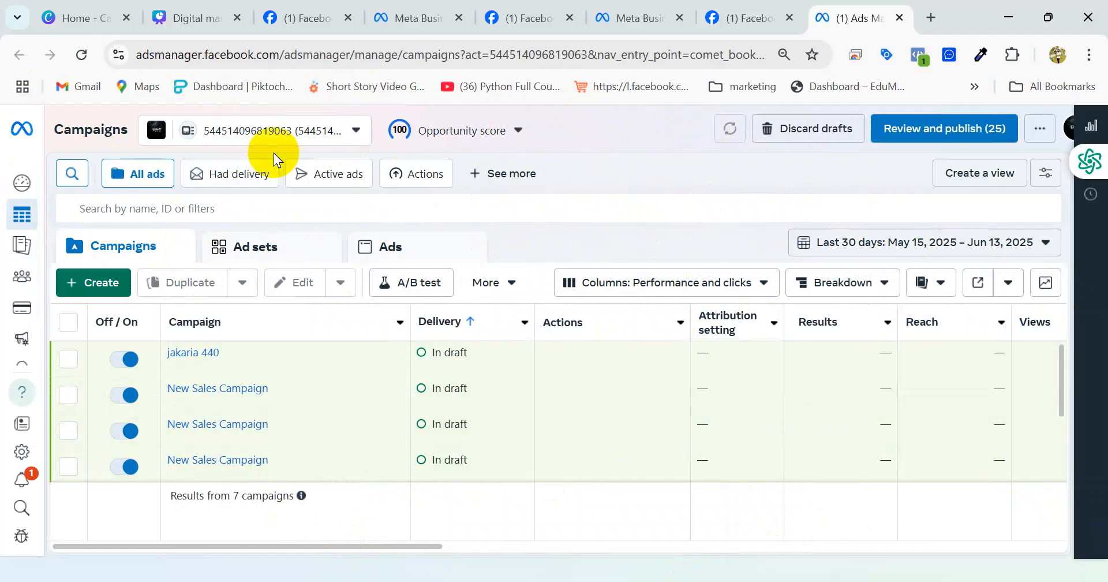
{"action": "left_click", "coordinate": [306, 135]}
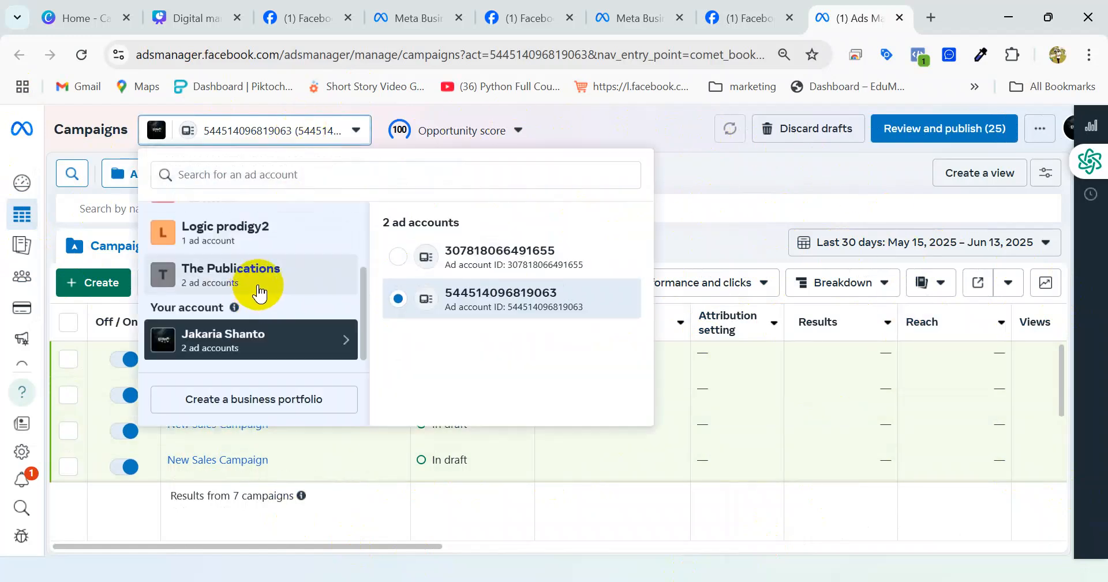
{"action": "scroll", "coordinate": [257, 277], "scroll_direction": "up", "scroll_amount": 2}
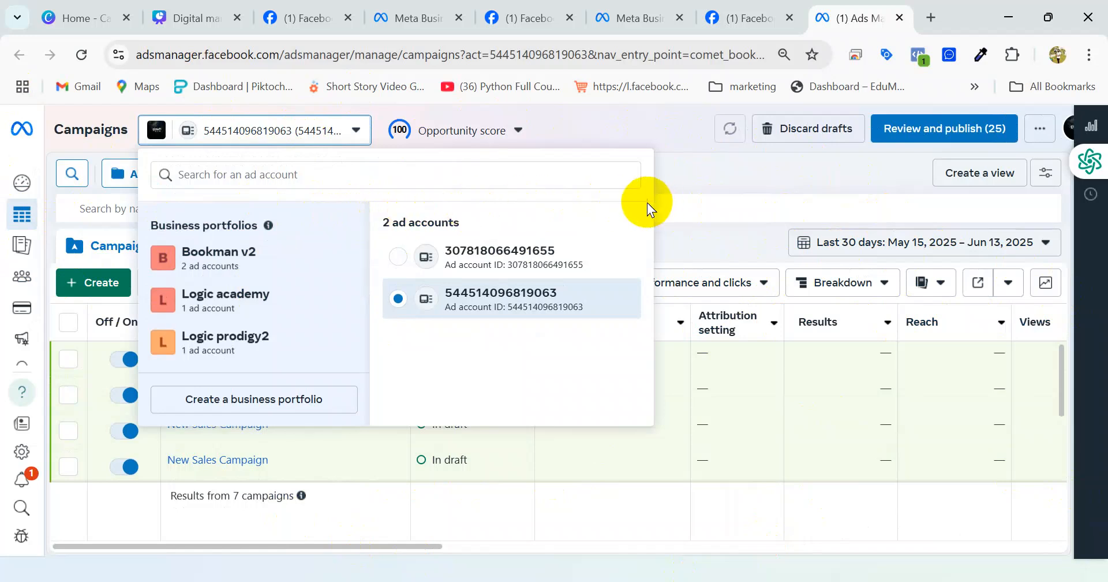
{"action": "left_click", "coordinate": [669, 130]}
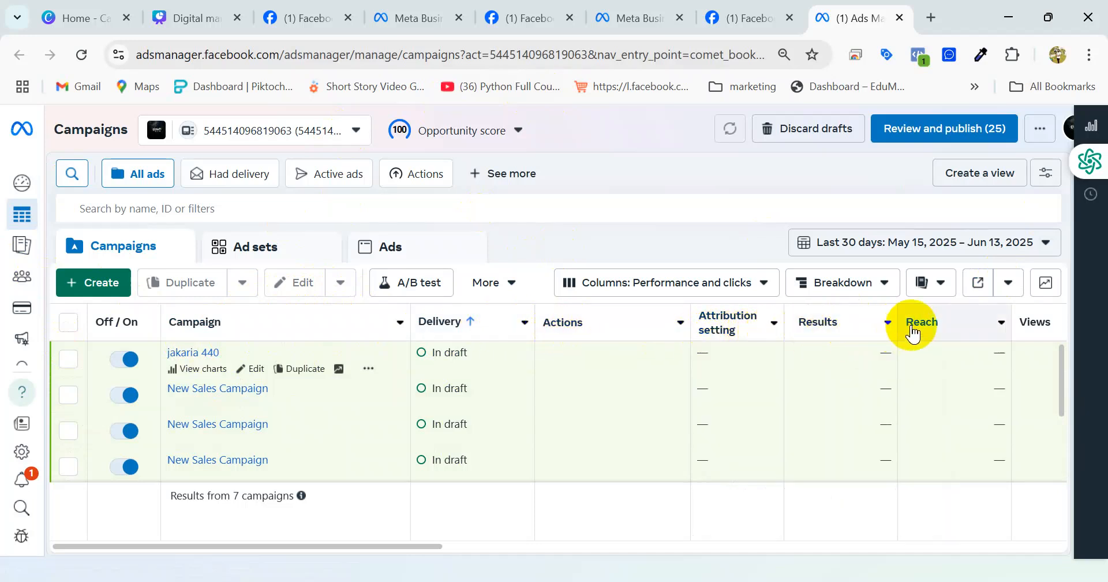
- Examine the campaign table's performance columns, from delivery and results through budget, amount spent and impressions
{"action": "left_click_drag", "start_coordinate": [375, 541], "coordinate": [571, 571]}
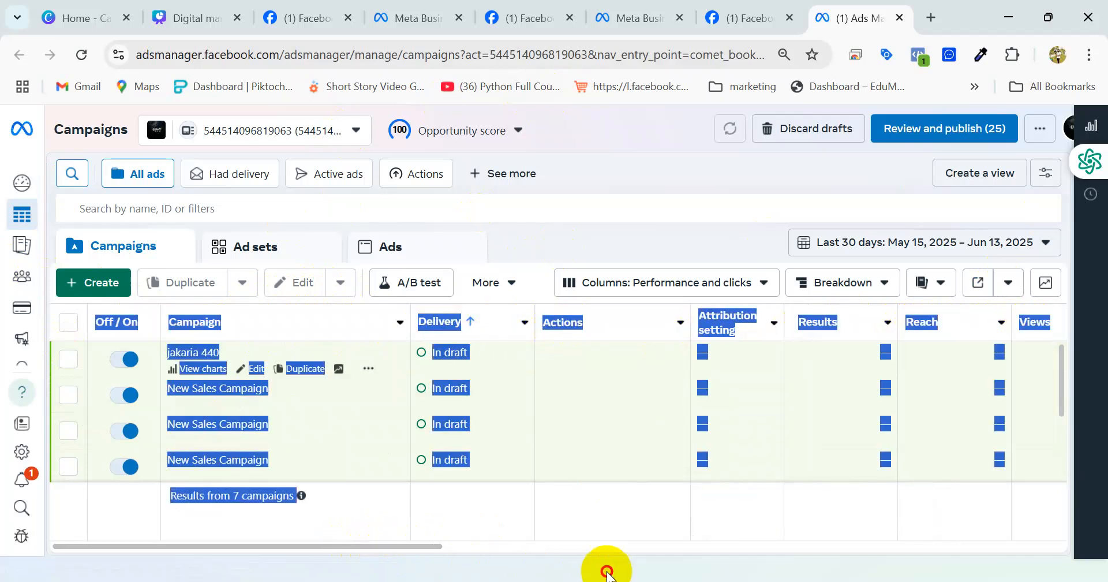
{"action": "left_click_drag", "start_coordinate": [383, 547], "coordinate": [636, 539]}
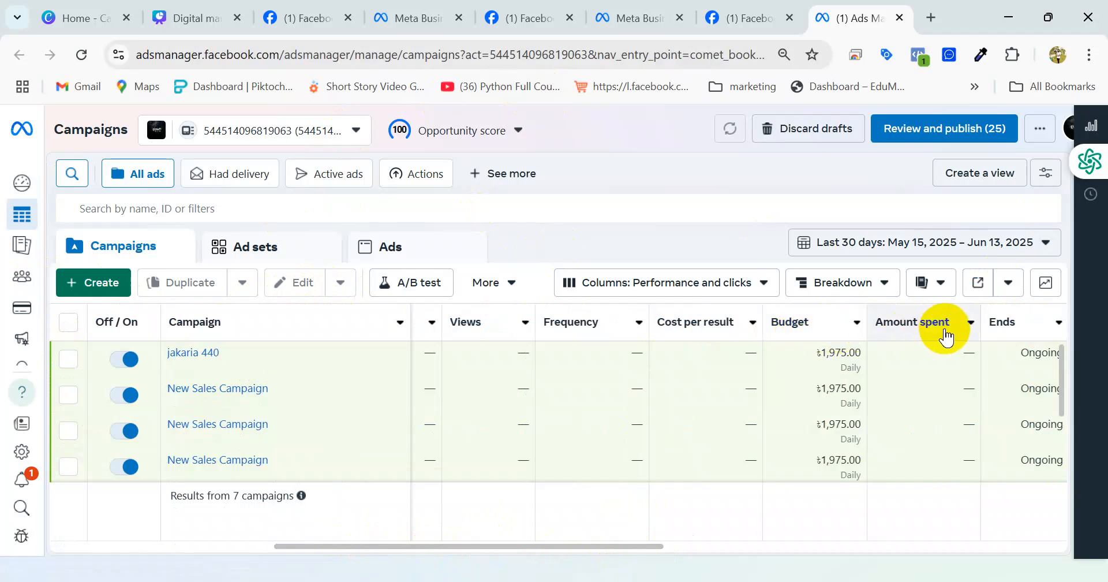
{"action": "left_click_drag", "start_coordinate": [638, 546], "coordinate": [737, 546]}
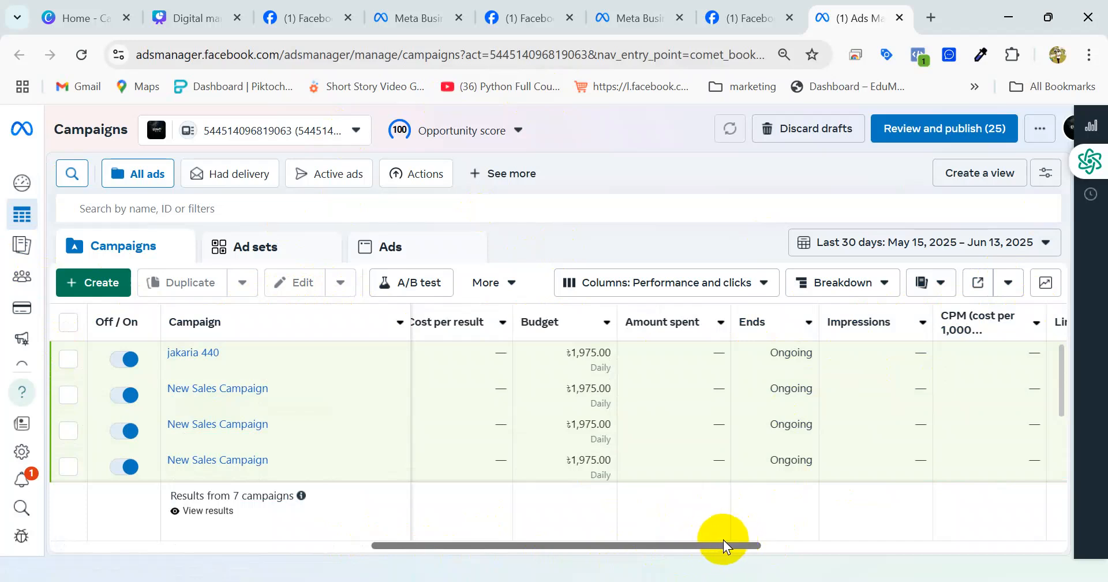
{"action": "left_click_drag", "start_coordinate": [727, 546], "coordinate": [425, 546]}
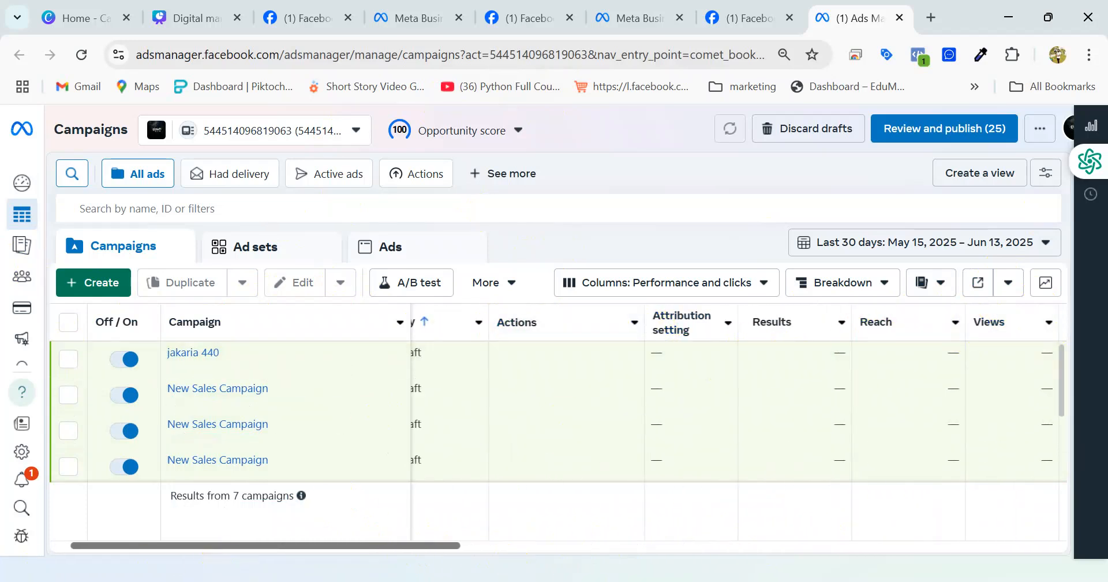
{"action": "left_click_drag", "start_coordinate": [346, 545], "coordinate": [173, 545]}
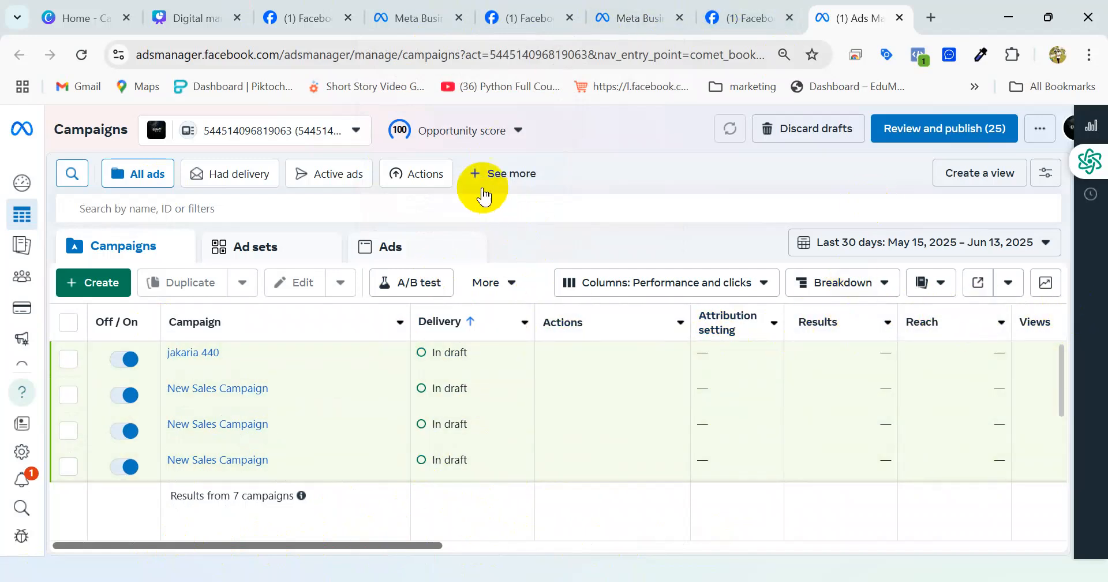
- Close Ads Manager and return to the Atreez home page in Meta Business Suite with the asset switcher closed
{"action": "left_click", "coordinate": [900, 21]}
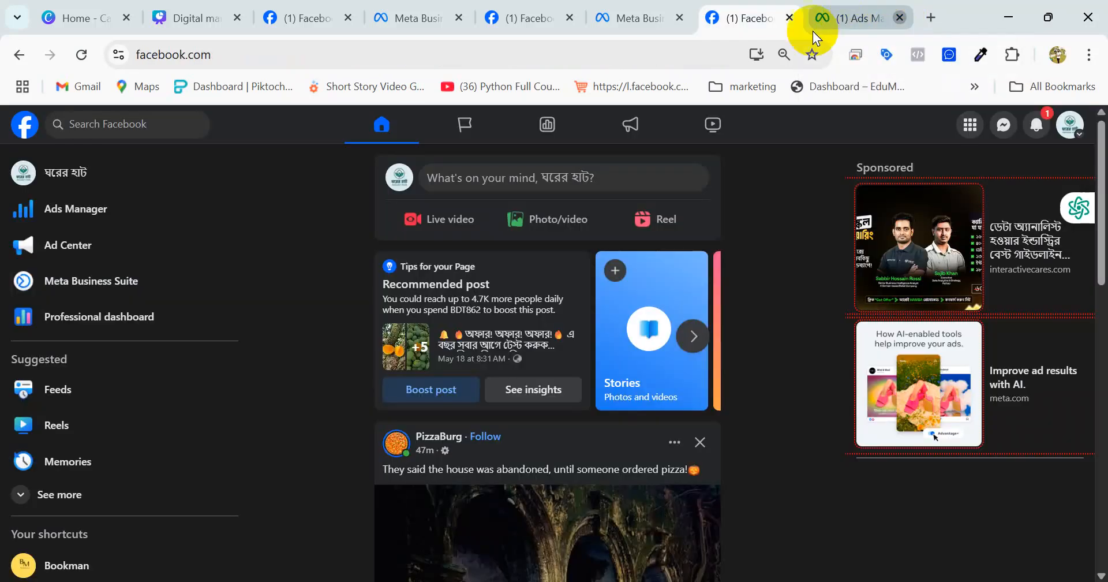
{"action": "left_click", "coordinate": [748, 9]}
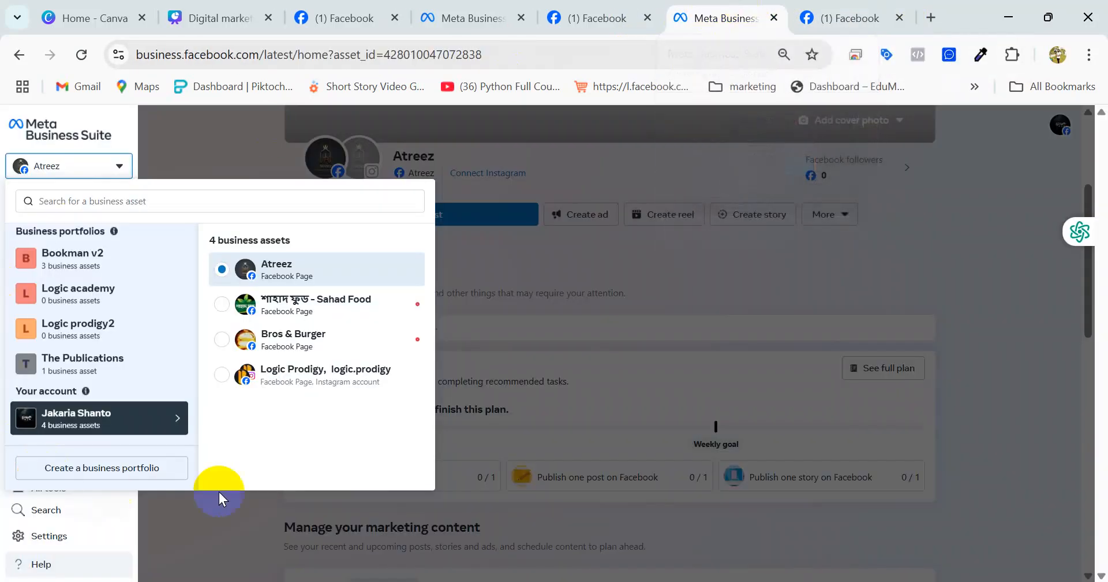
{"action": "left_click", "coordinate": [481, 219]}
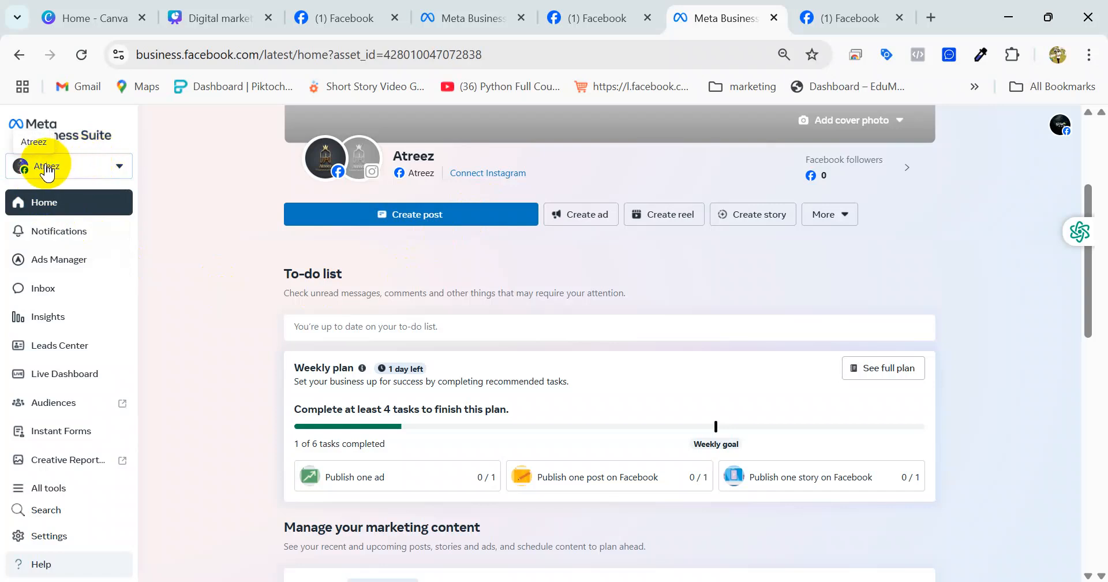
- Start creating a business portfolio from the asset switcher and go through the form's portfolio name, contact name and business email fields
{"action": "left_click", "coordinate": [118, 167]}
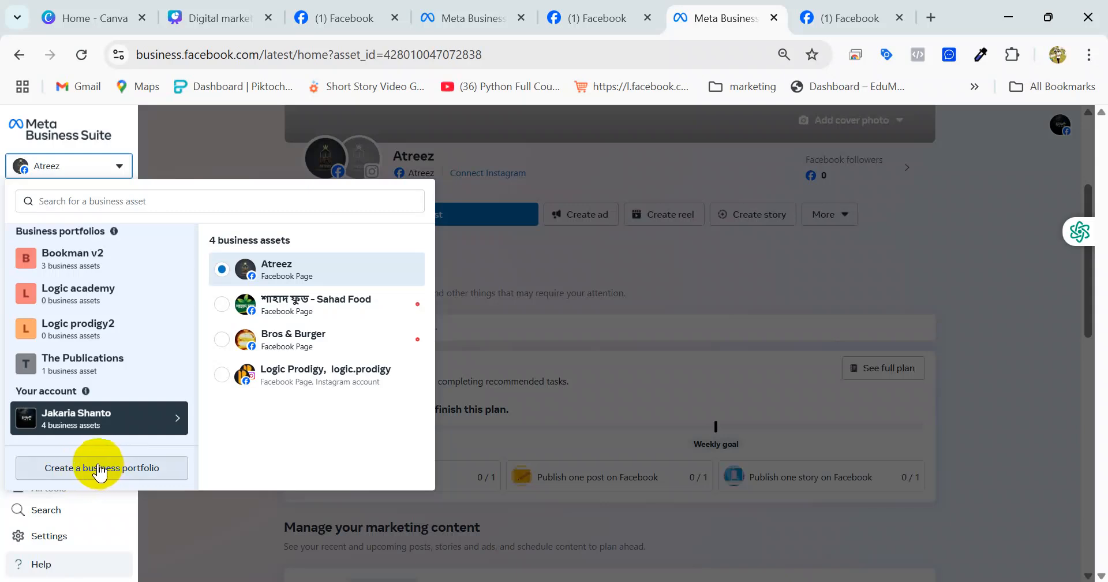
{"action": "left_click", "coordinate": [242, 575]}
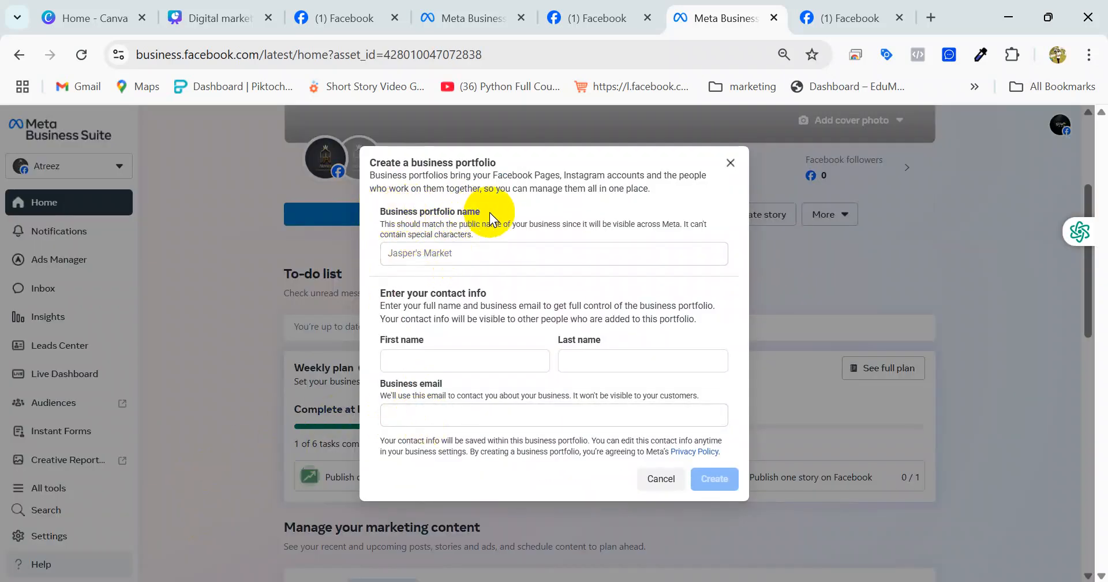
{"action": "left_click_drag", "start_coordinate": [490, 211], "coordinate": [381, 212]}
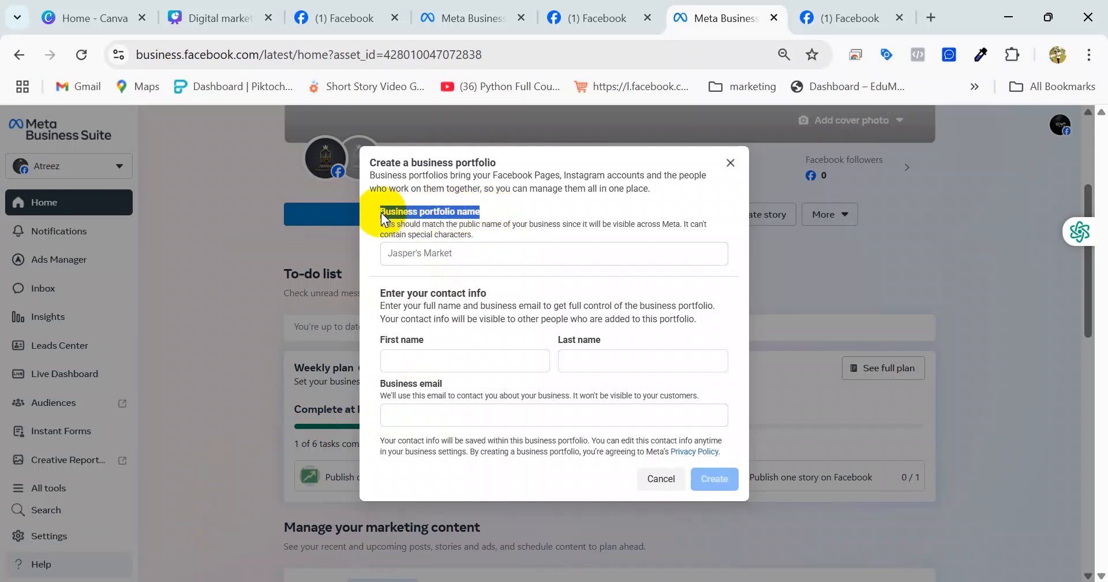
{"action": "left_click", "coordinate": [428, 254]}
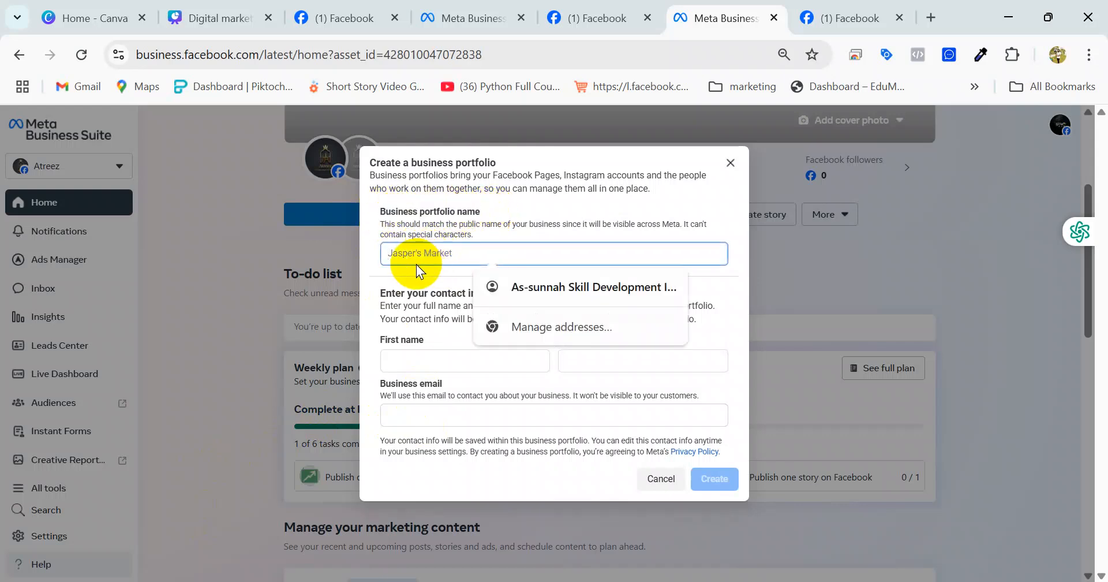
{"action": "left_click", "coordinate": [400, 368]}
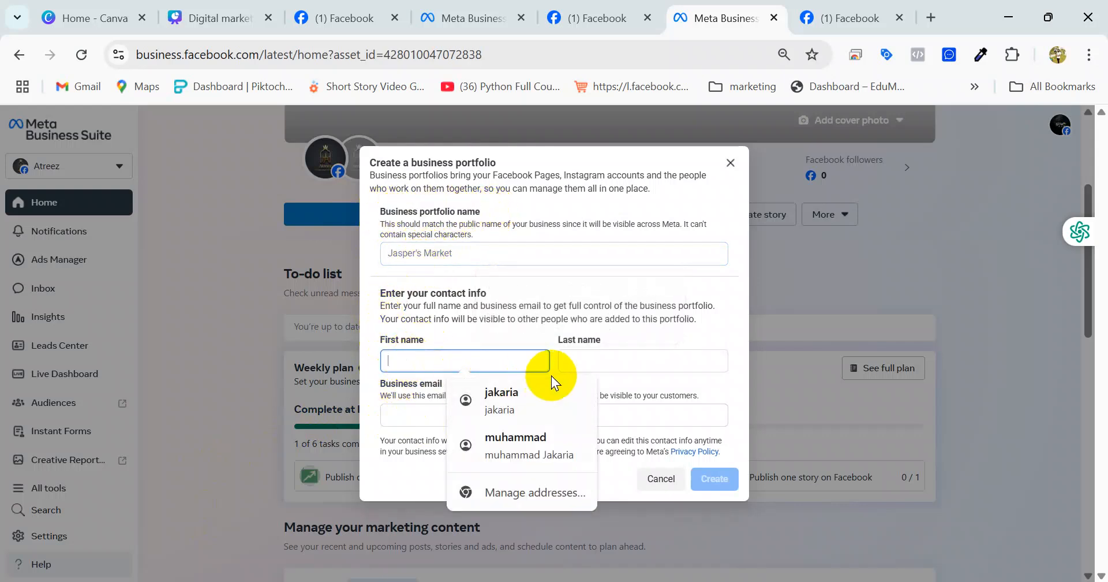
{"action": "left_click", "coordinate": [584, 359]}
{"action": "left_click", "coordinate": [414, 423]}
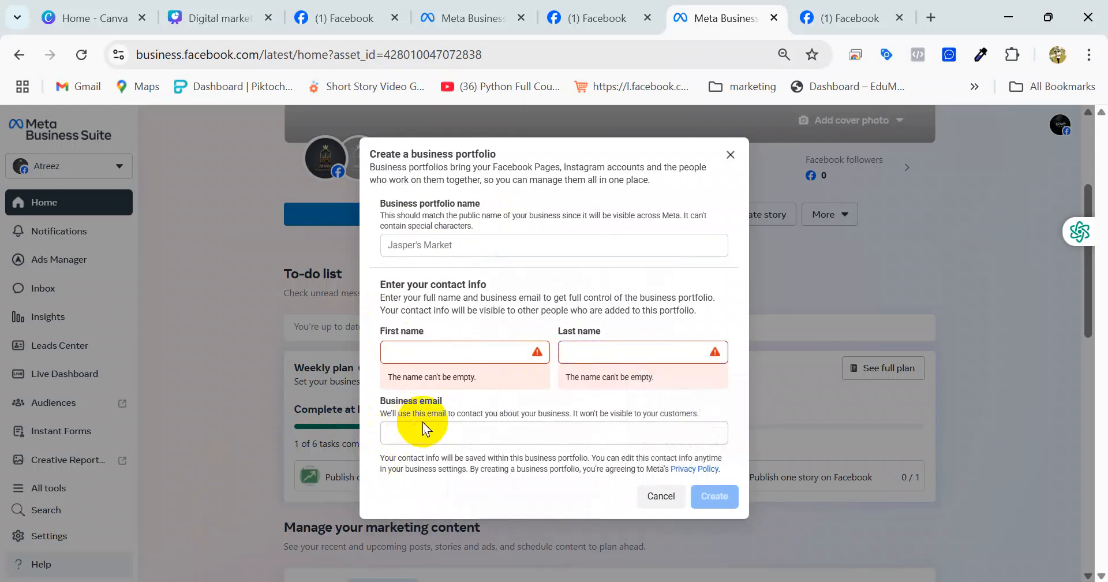
{"action": "left_click", "coordinate": [399, 434]}
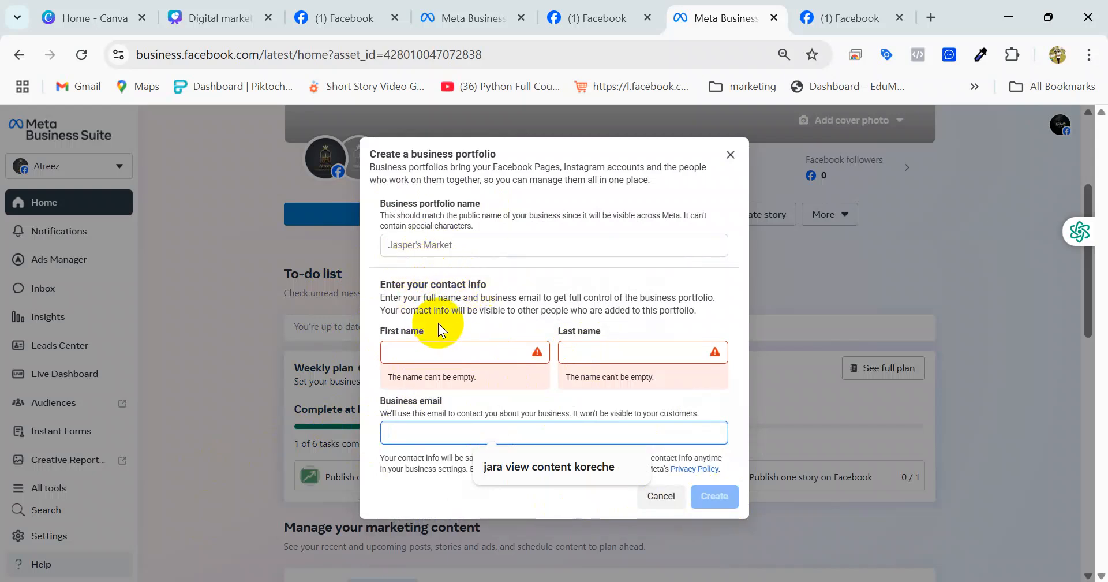
- Name the business portfolio "ghorer hut" and fill in the contact's first and last name from the saved details
{"action": "left_click", "coordinate": [462, 245]}
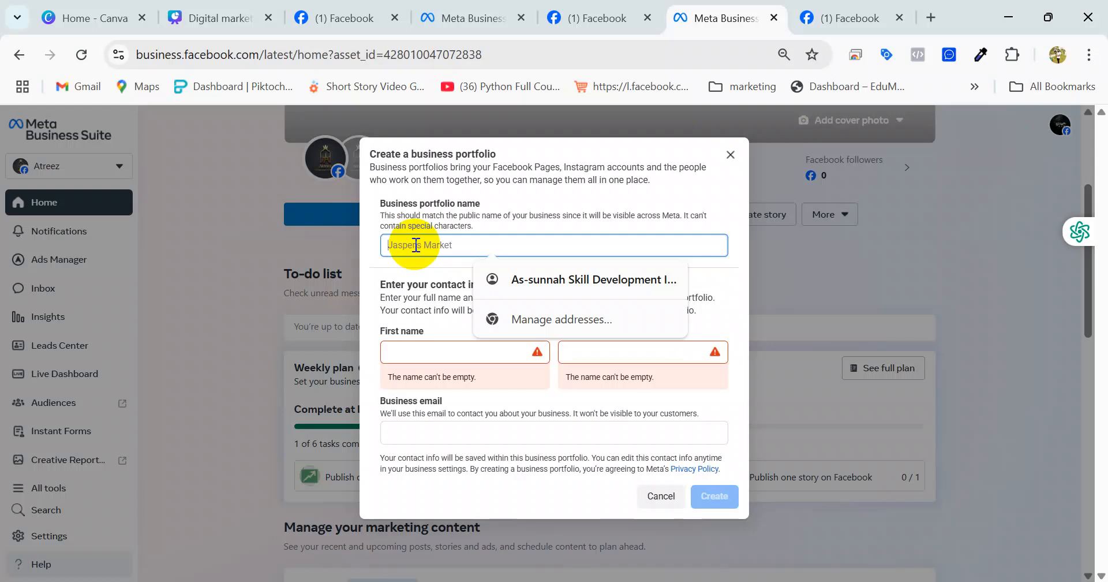
{"action": "type", "text": "ghorer hut"}
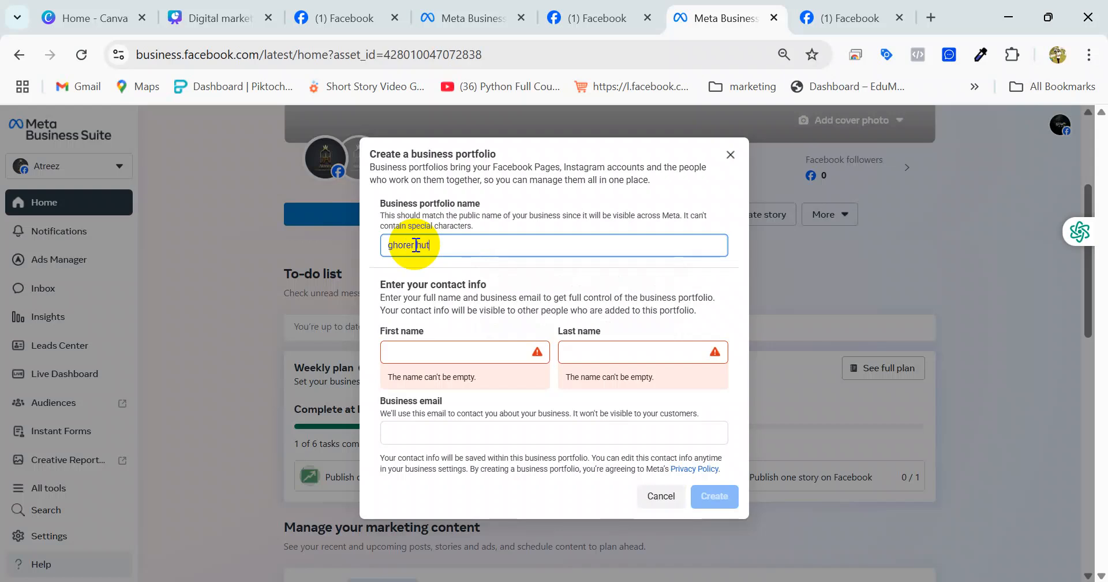
{"action": "left_click", "coordinate": [427, 352]}
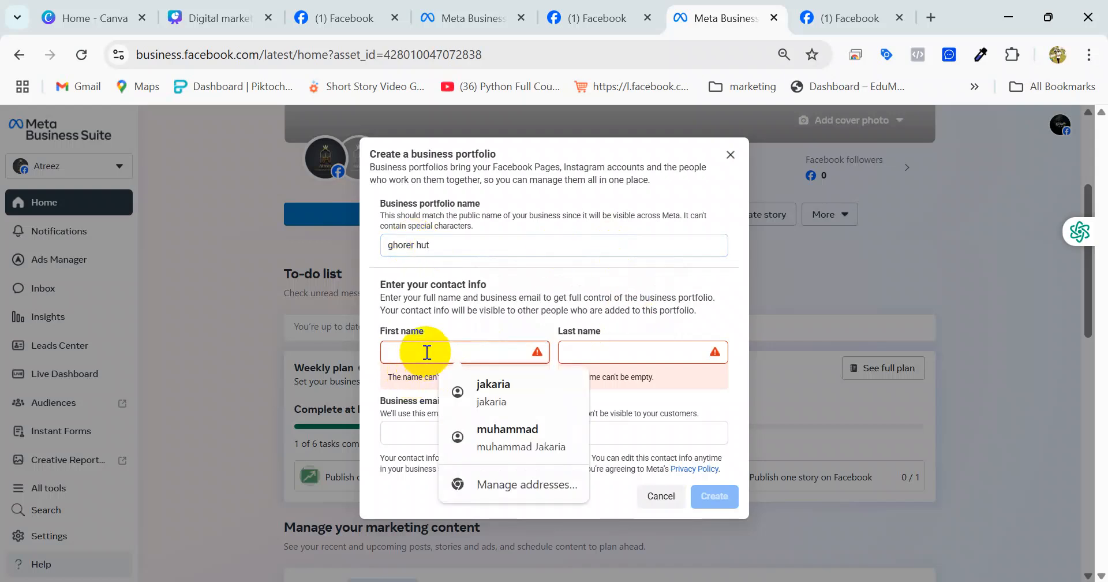
{"action": "left_click", "coordinate": [509, 432]}
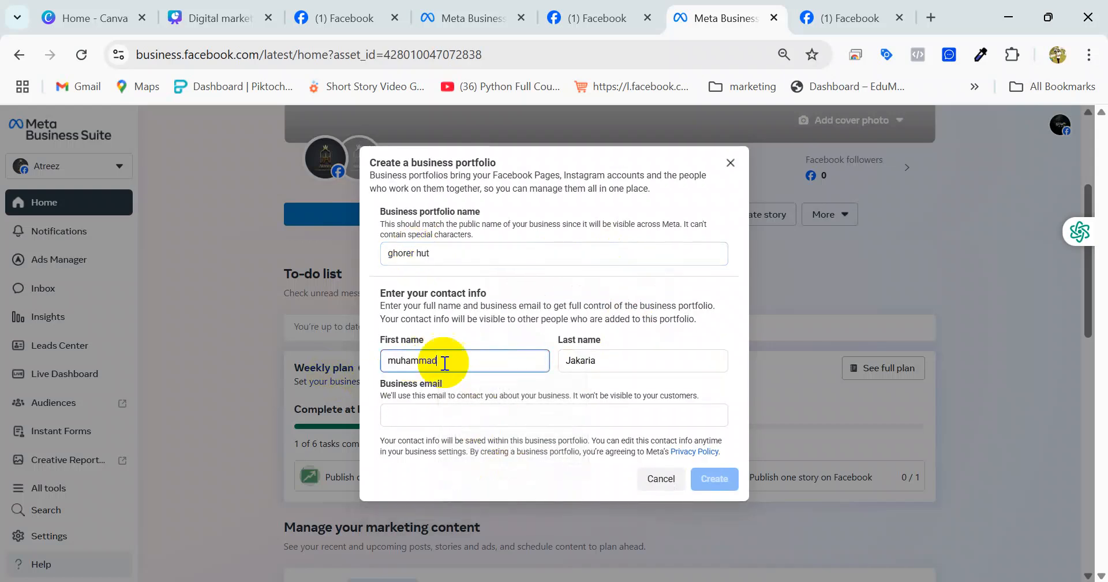
- Copy the signed-in Google account's e-mail address into the business email field and submit the new portfolio
{"action": "left_click", "coordinate": [496, 412]}
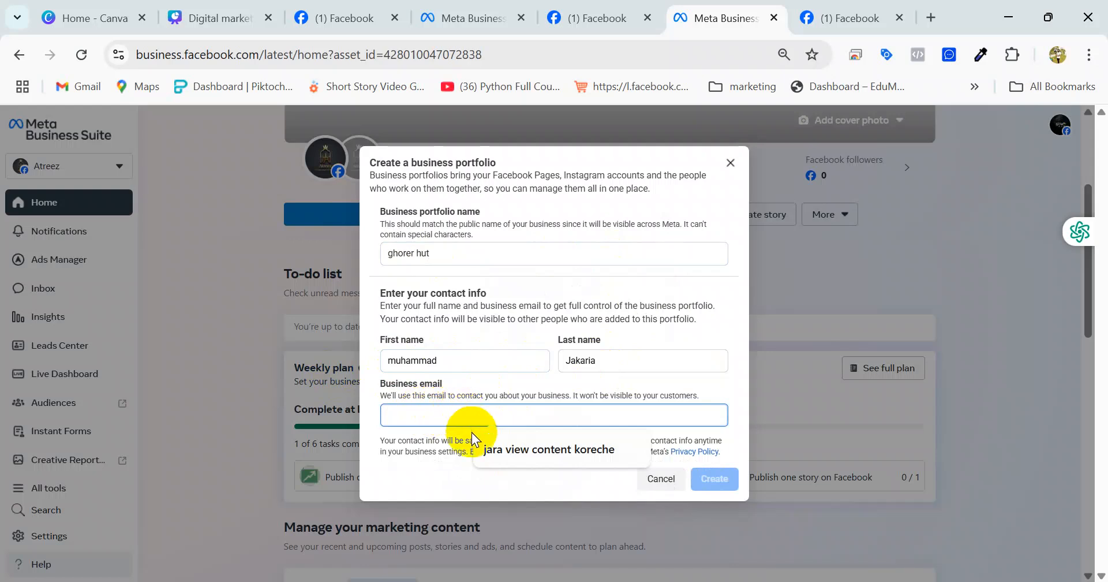
{"action": "left_click", "coordinate": [929, 19]}
{"action": "left_click", "coordinate": [1054, 55]}
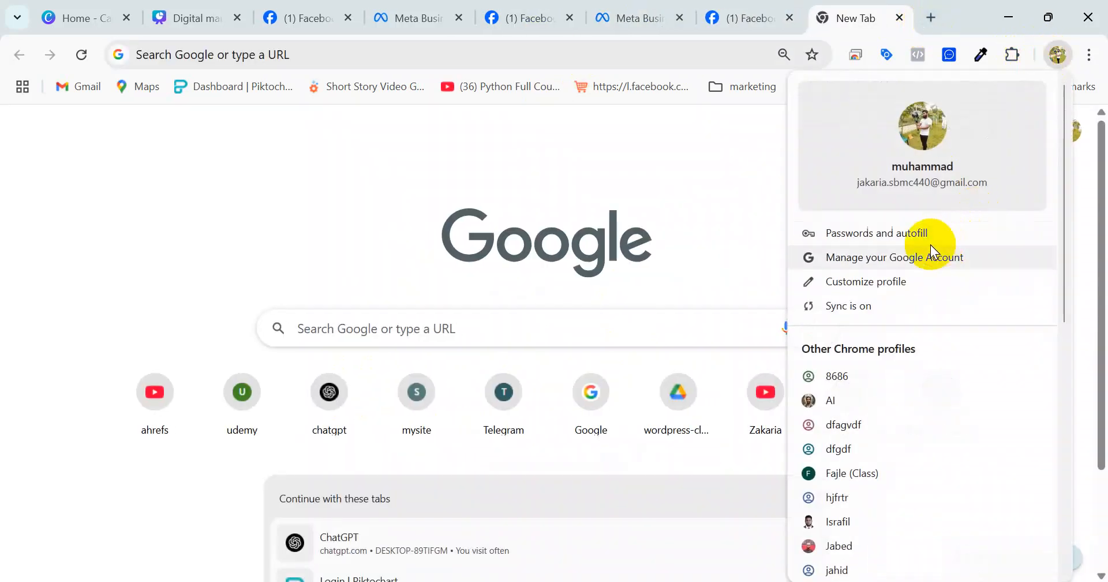
{"action": "left_click", "coordinate": [753, 199]}
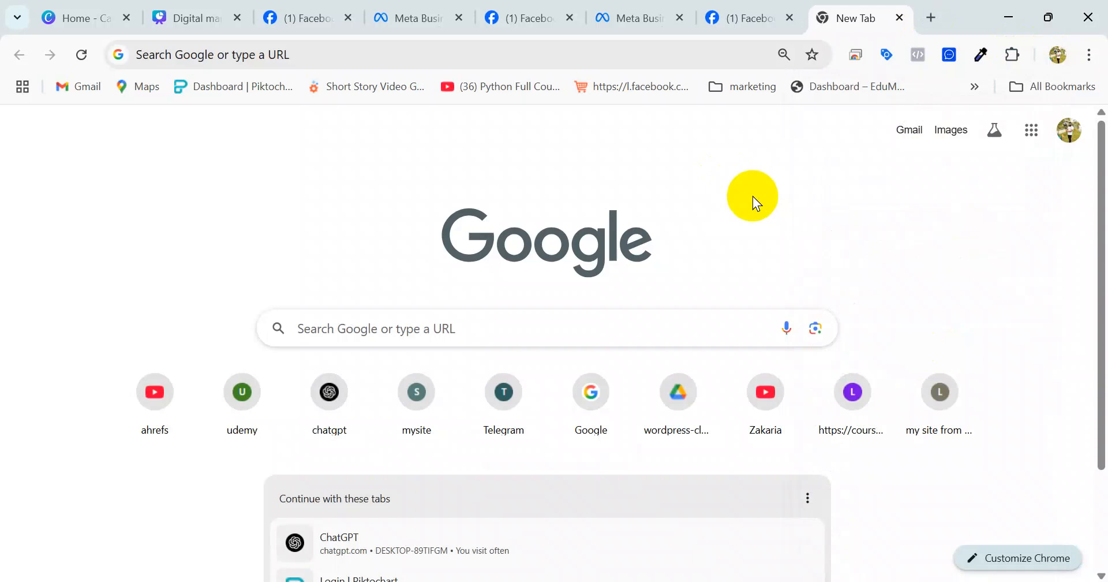
{"action": "left_click", "coordinate": [1069, 130]}
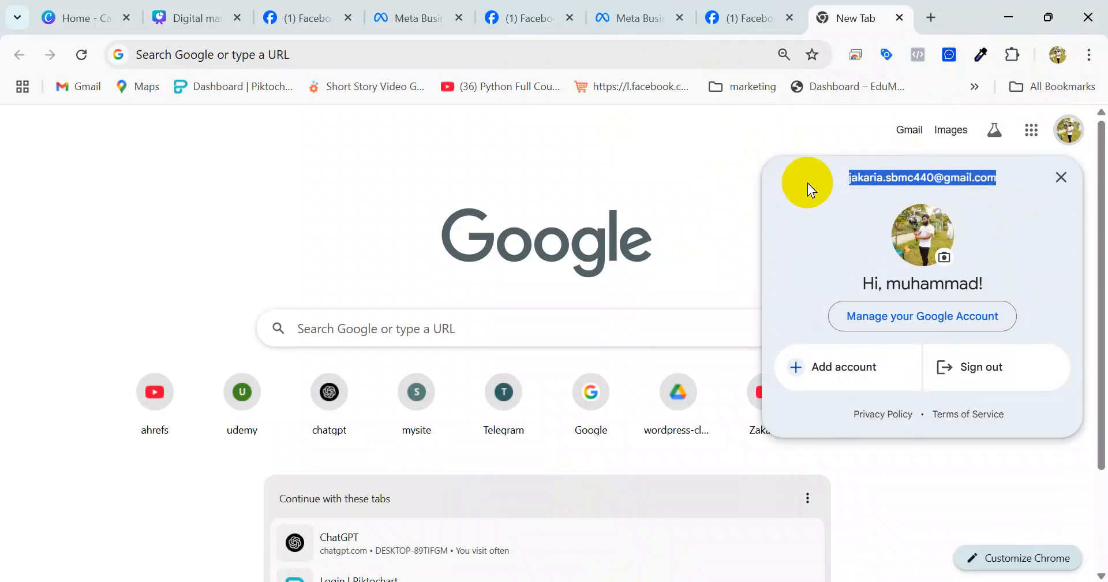
{"action": "left_click", "coordinate": [605, 13]}
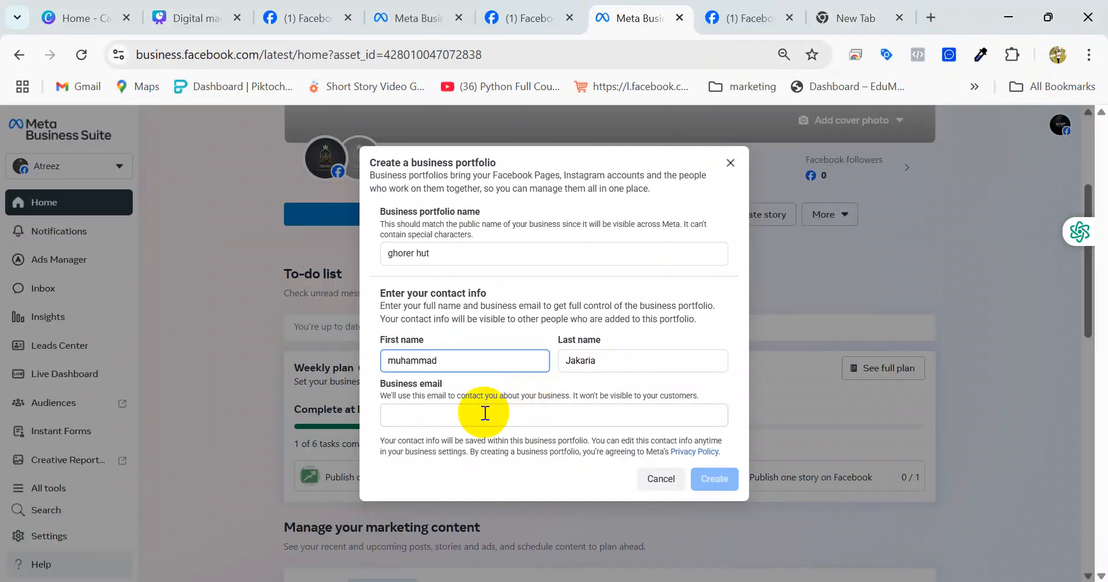
{"action": "left_click", "coordinate": [479, 414]}
{"action": "key", "text": "ctrl+v"}
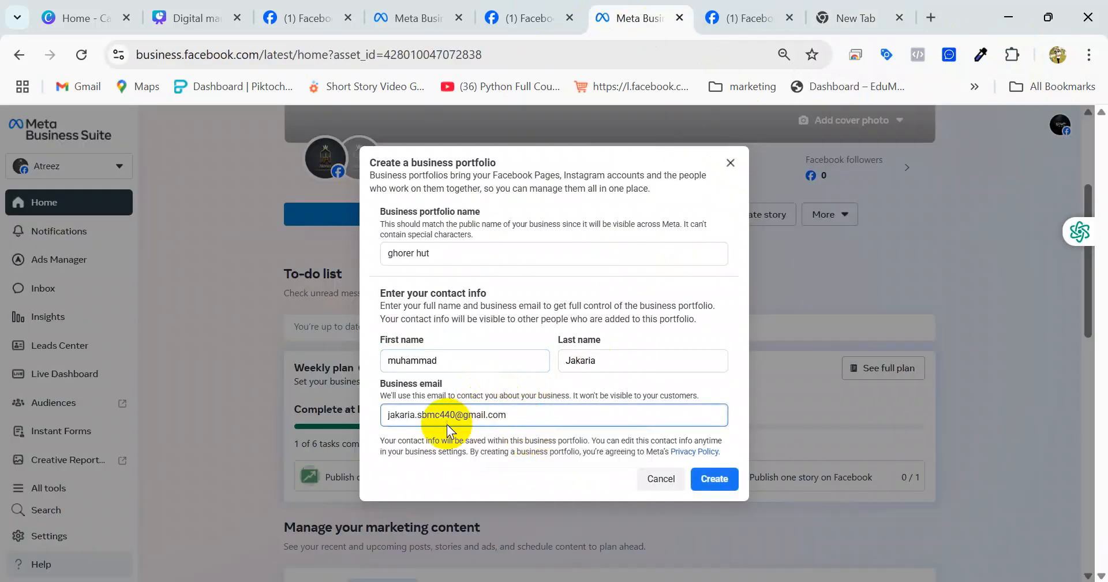
{"action": "left_click", "coordinate": [714, 478]}
{"action": "scroll", "coordinate": [475, 408], "scroll_direction": "down", "scroll_amount": 1}
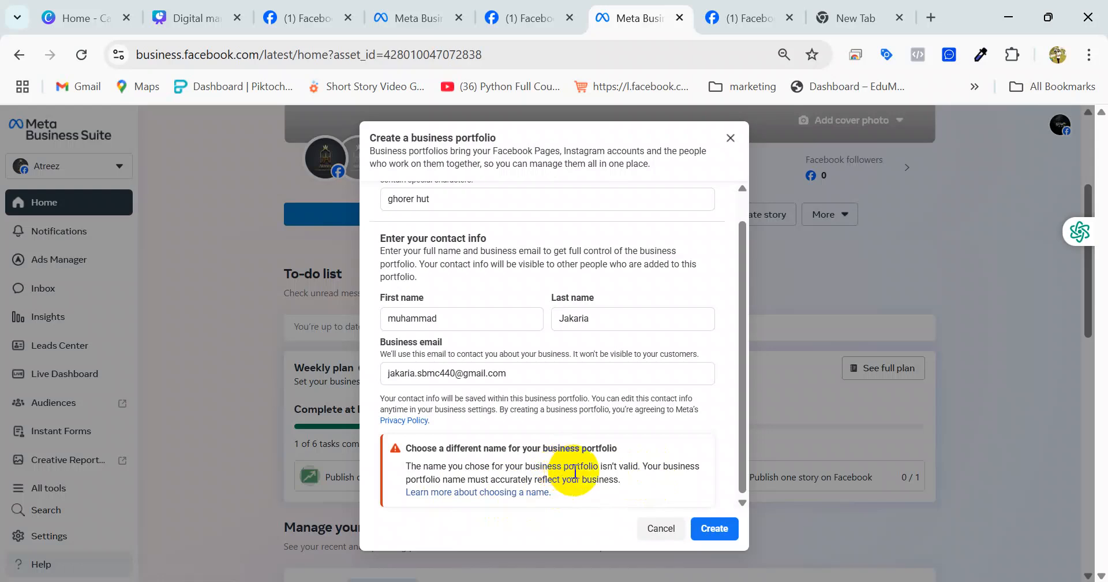
- Try to create the business portfolio under the name "ghorerhut"
{"action": "scroll", "coordinate": [470, 248], "scroll_direction": "up", "scroll_amount": 1}
{"action": "left_click", "coordinate": [422, 229]}
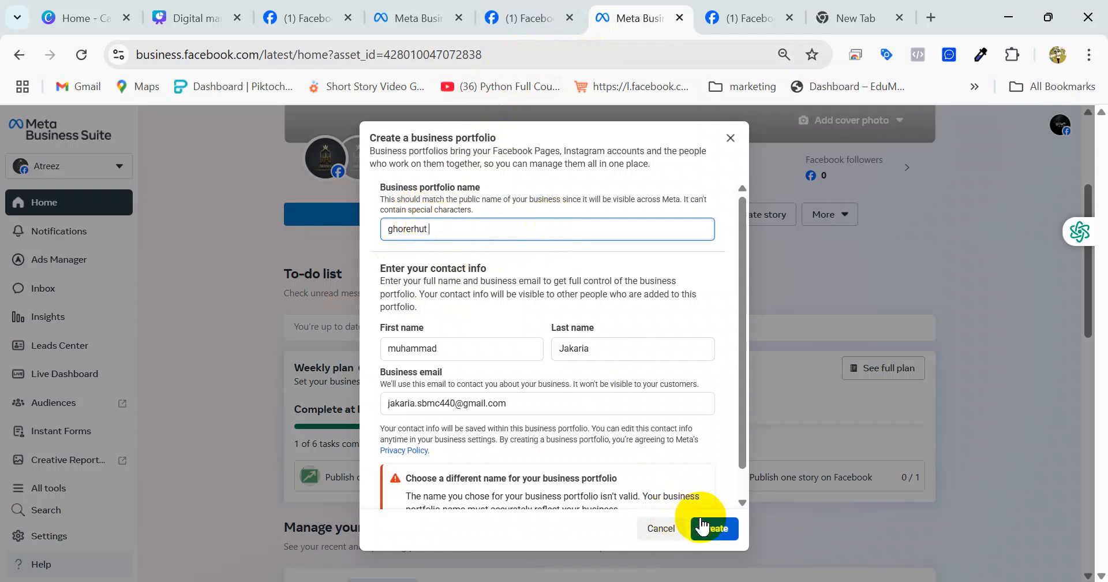
{"action": "left_click", "coordinate": [703, 527]}
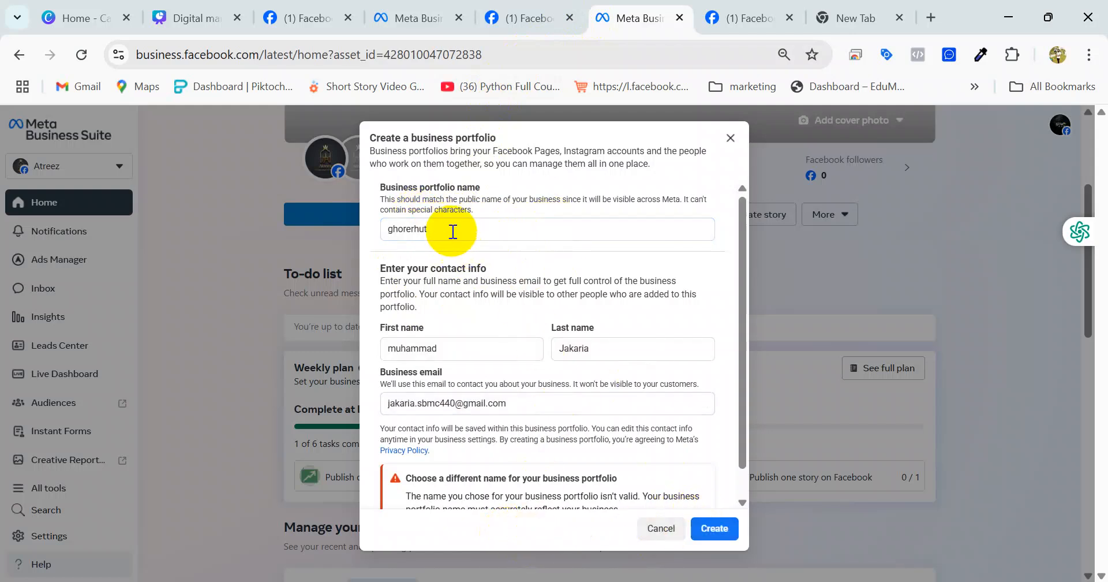
- Try to create the business portfolio under the name "ghorer bazar bd"
{"action": "left_click", "coordinate": [469, 226]}
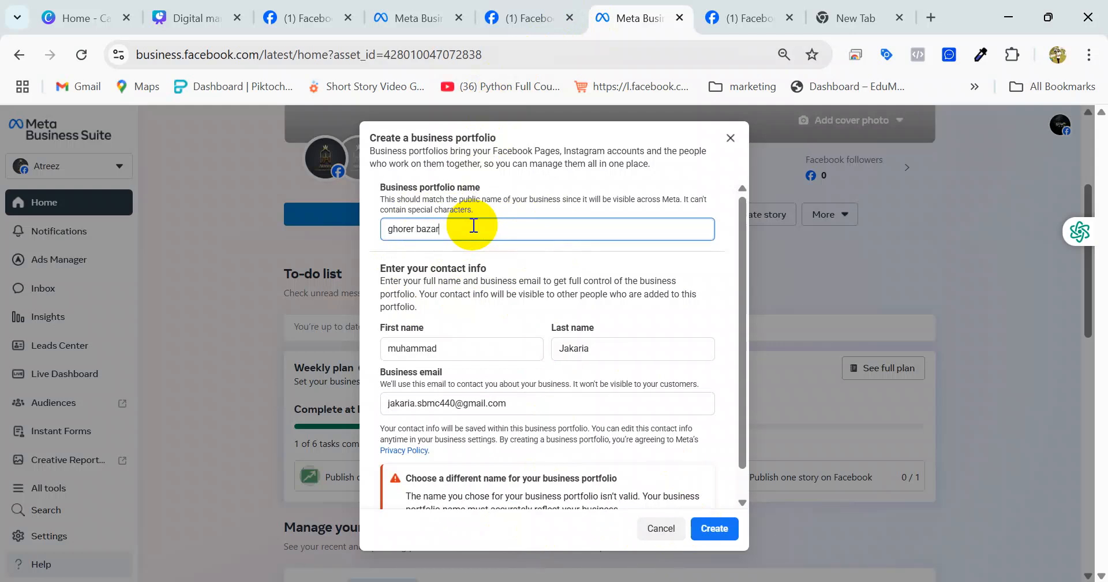
{"action": "type", "text": "bd"}
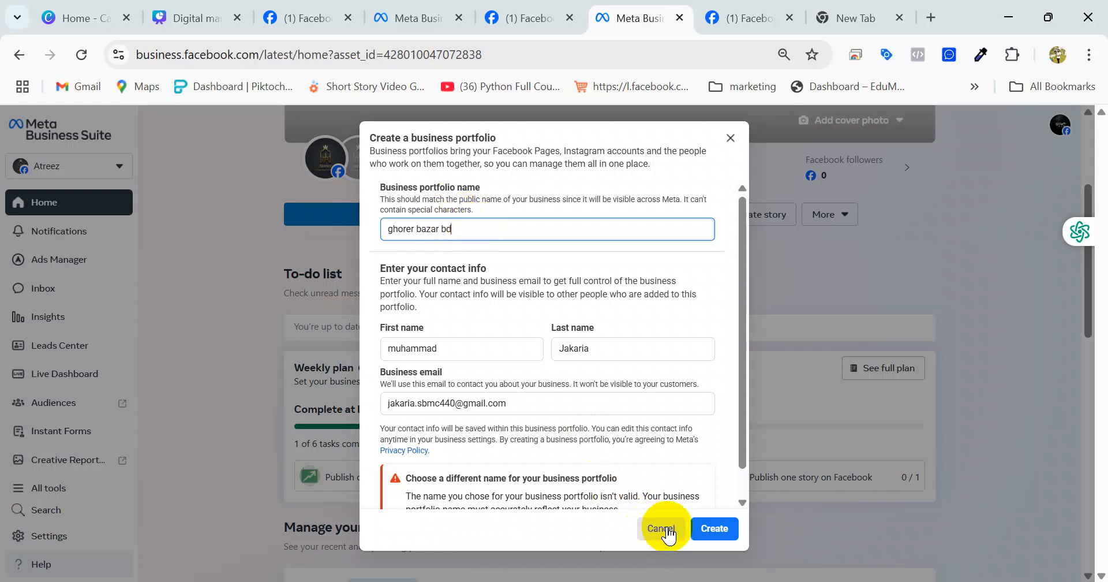
{"action": "left_click", "coordinate": [715, 528]}
{"action": "scroll", "coordinate": [629, 404], "scroll_direction": "down", "scroll_amount": 1}
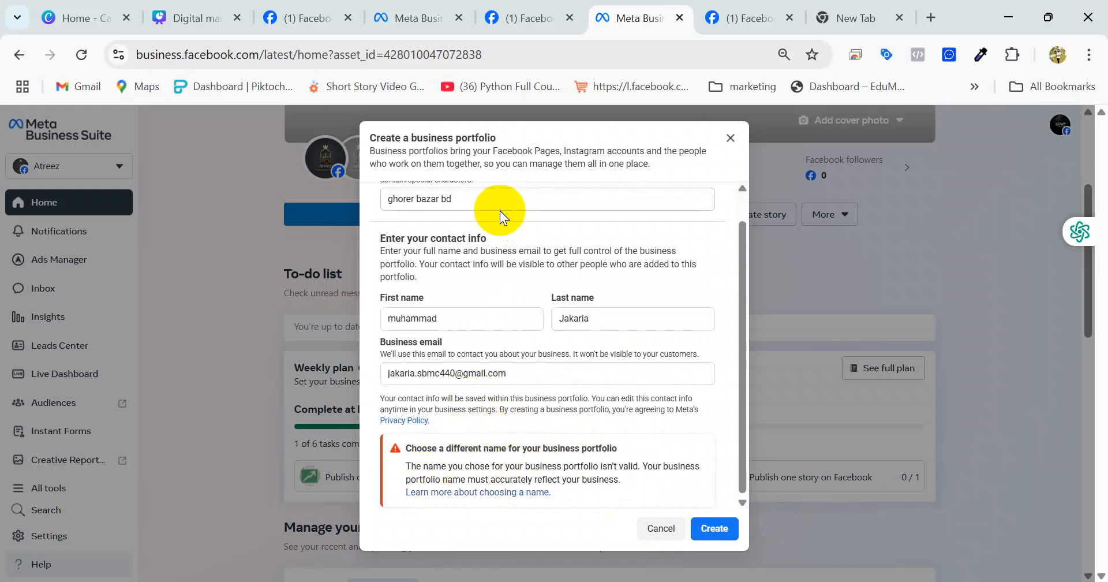
{"action": "scroll", "coordinate": [465, 237], "scroll_direction": "up", "scroll_amount": 1}
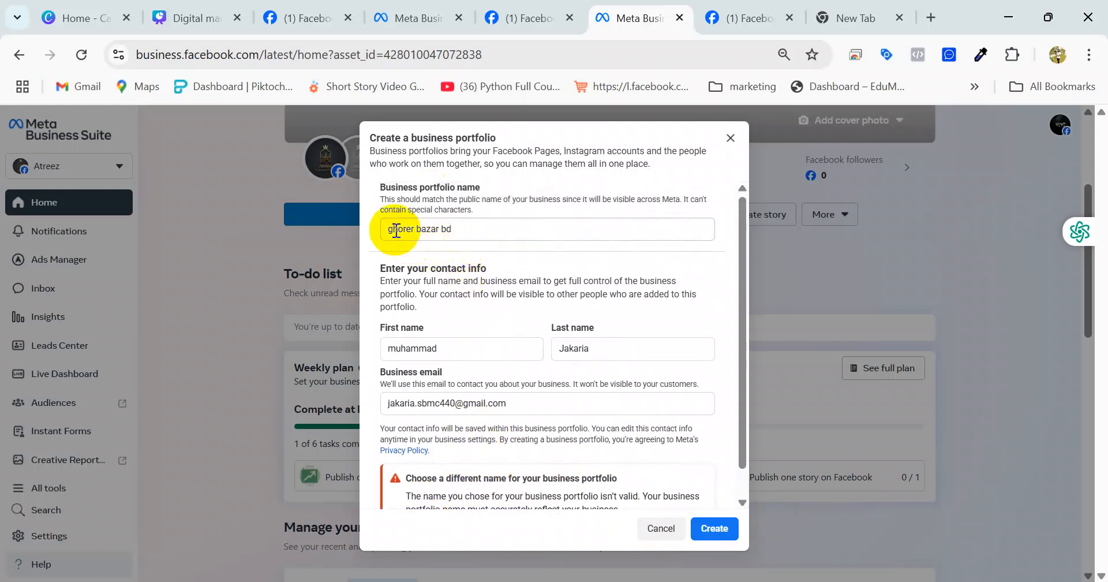
{"action": "left_click_drag", "start_coordinate": [462, 228], "coordinate": [343, 234]}
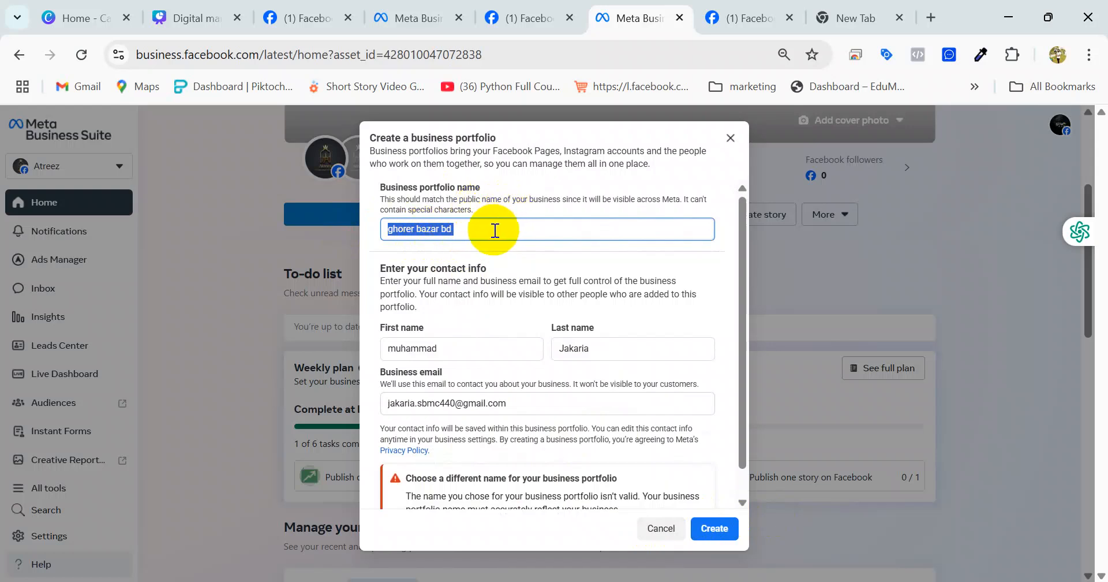
{"action": "left_click", "coordinate": [466, 232]}
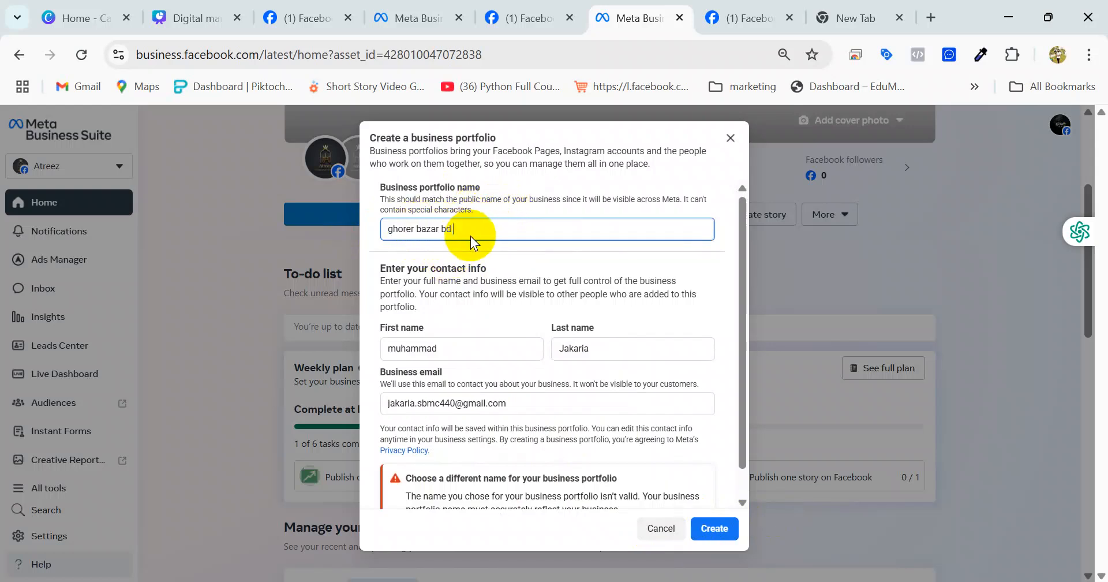
{"action": "left_click", "coordinate": [463, 225]}
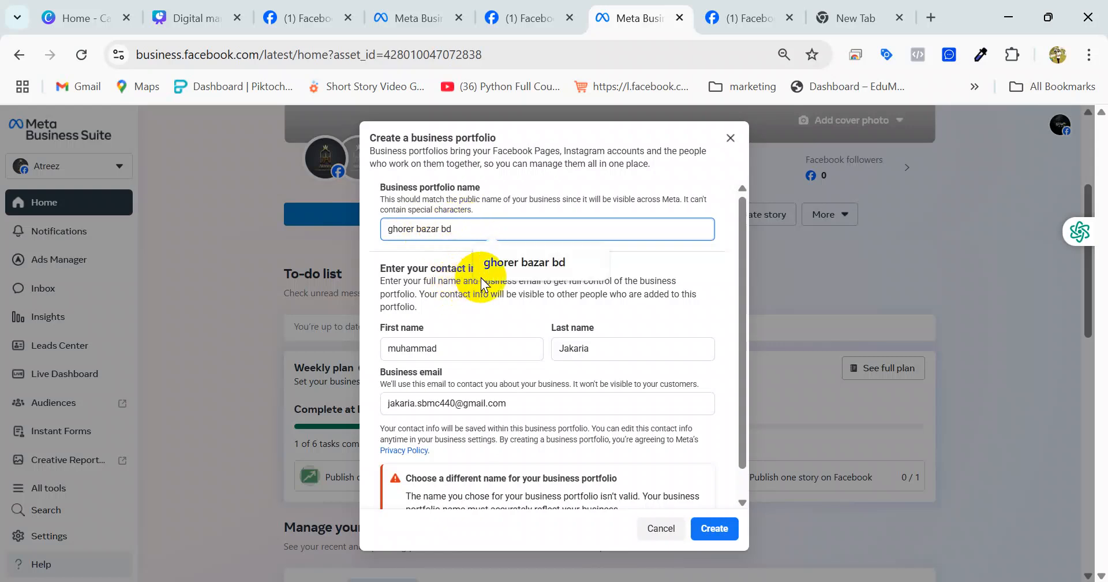
{"action": "left_click", "coordinate": [510, 266]}
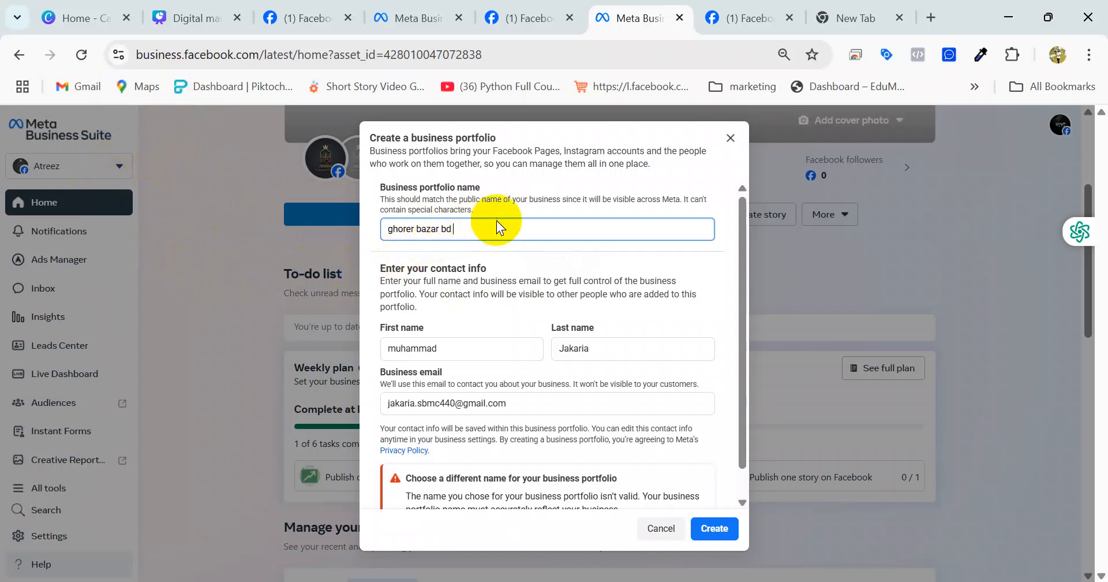
- Replace the business portfolio name with the Bengali name "ঘরের বাজার" and submit the form
{"action": "key", "text": "BackSpace"}
{"action": "key", "text": "BackSpace"}
{"action": "key", "text": "BackSpace"}
{"action": "key", "text": "BackSpace"}
{"action": "key", "text": "BackSpace"}
{"action": "key", "text": "BackSpace"}
{"action": "key", "text": "BackSpace"}
{"action": "key", "text": "BackSpace"}
{"action": "key", "text": "BackSpace"}
{"action": "key", "text": "BackSpace"}
{"action": "key", "text": "BackSpace"}
{"action": "key", "text": "BackSpace"}
{"action": "key", "text": "BackSpace"}
{"action": "key", "text": "BackSpace"}
{"action": "key", "text": "BackSpace"}
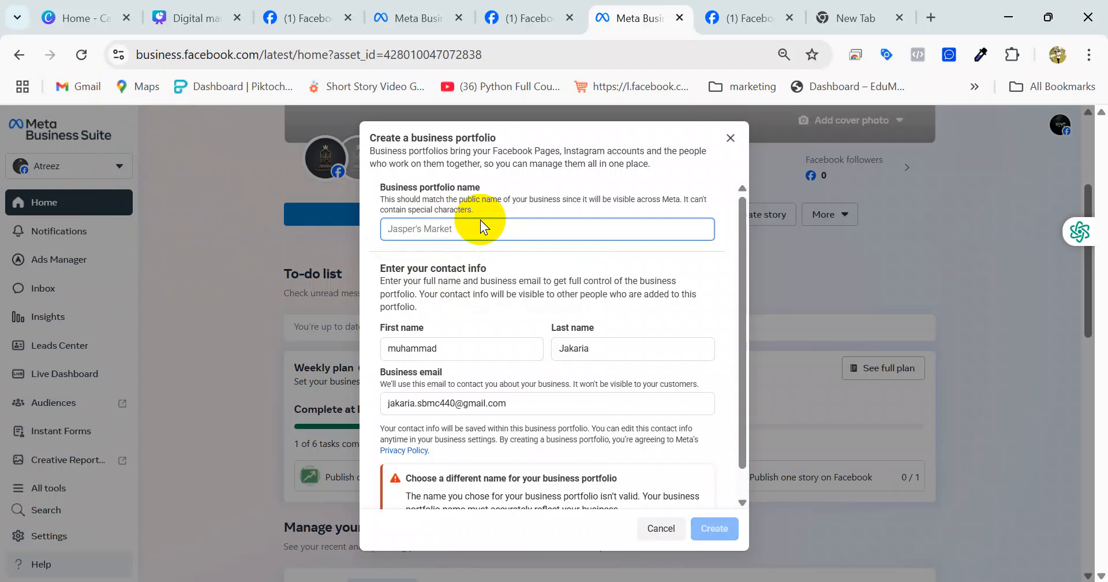
{"action": "type", "text": "rt"}
{"action": "key", "text": "BackSpace"}
{"action": "key", "text": "BackSpace"}
{"action": "type", "text": "ঘরের বাট"}
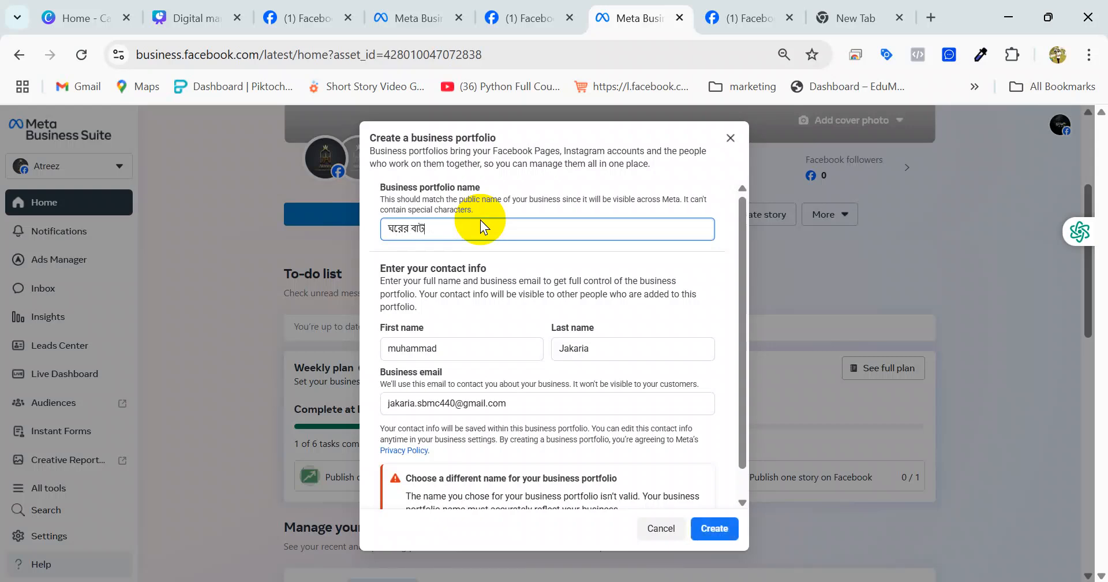
{"action": "key", "text": "BackSpace"}
{"action": "type", "text": "জার"}
{"action": "left_click", "coordinate": [714, 528]}
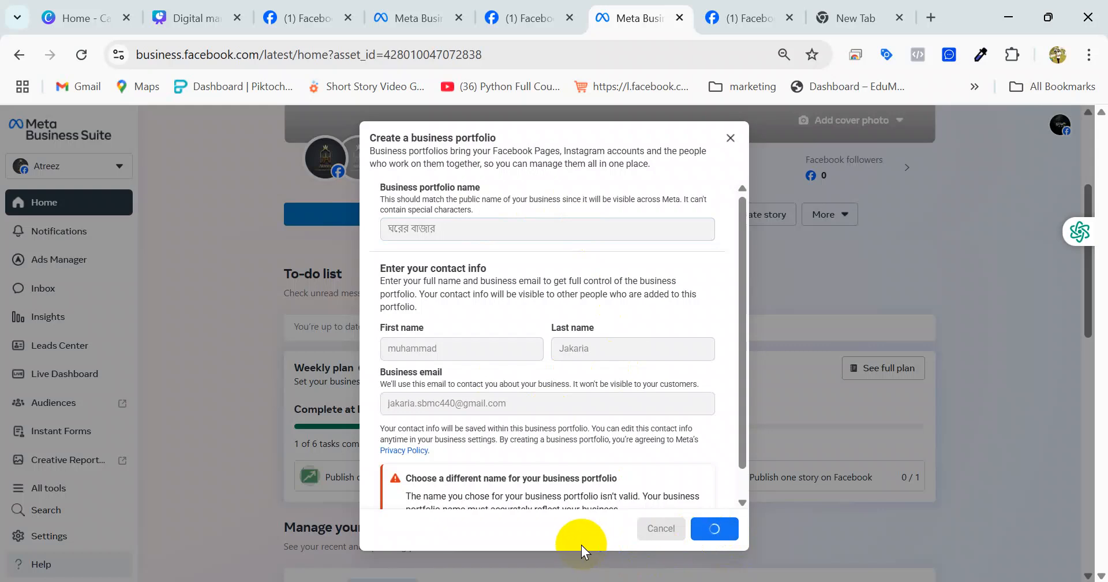
{"action": "scroll", "coordinate": [576, 393], "scroll_direction": "down", "scroll_amount": 1}
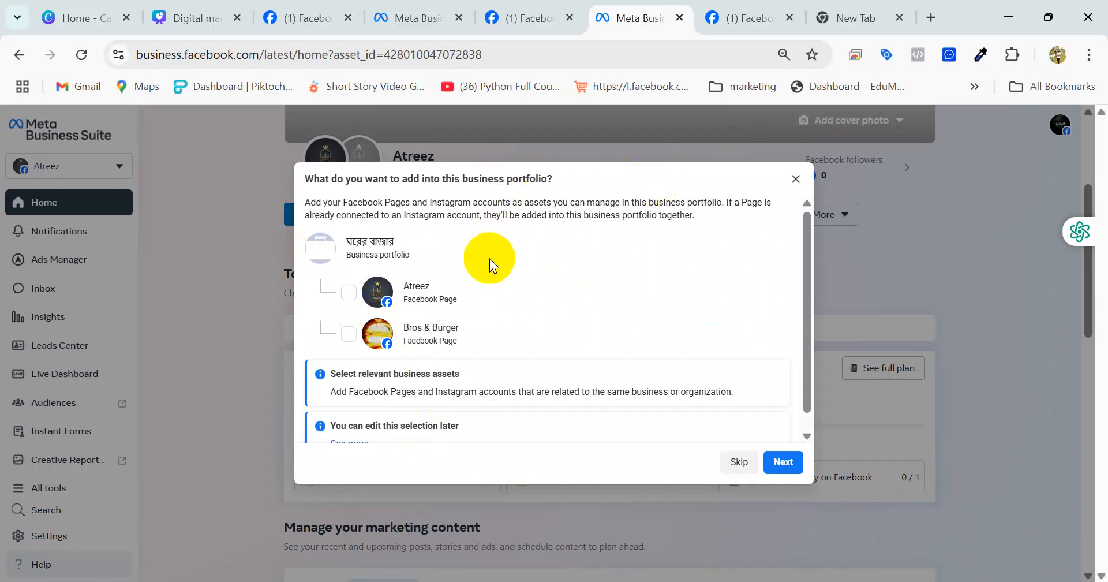
- Continue the portfolio setup with both the Atreez and Bros & Burger Pages left unselected
{"action": "double_click", "coordinate": [344, 242]}
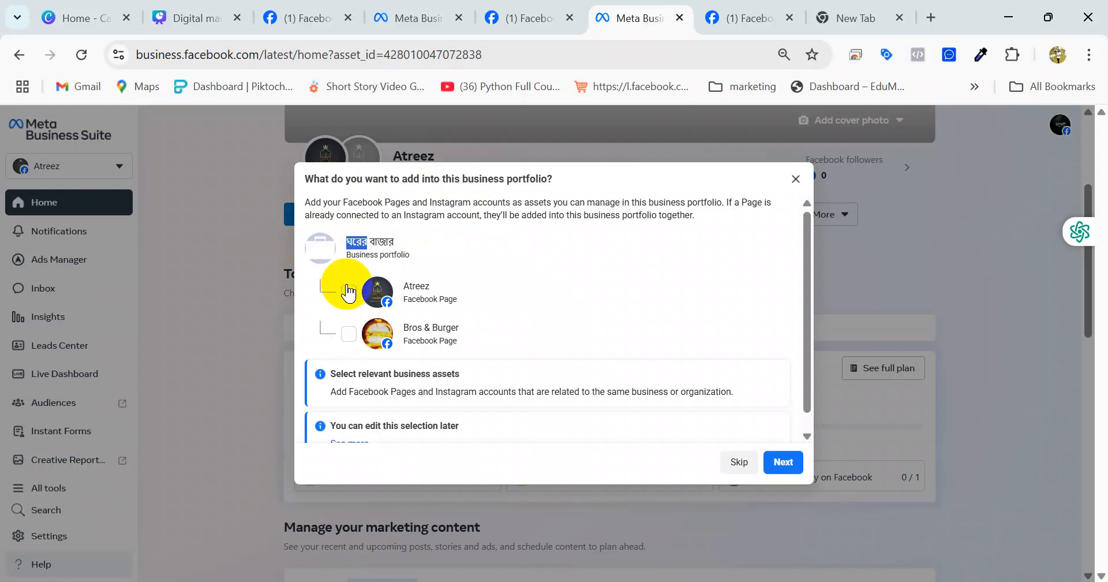
{"action": "scroll", "coordinate": [357, 304], "scroll_direction": "down", "scroll_amount": 1}
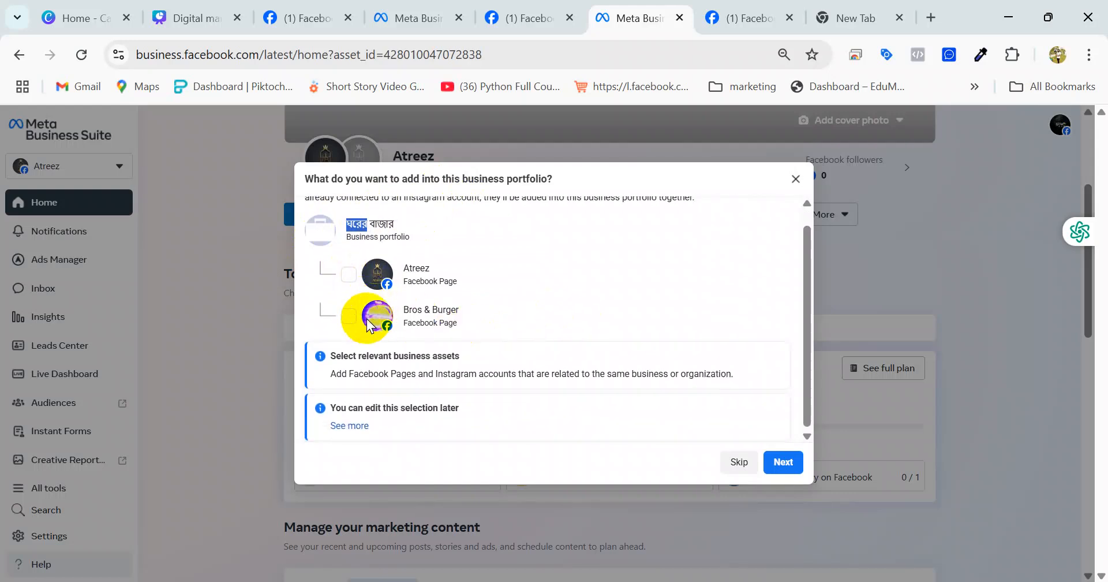
{"action": "left_click", "coordinate": [357, 229]}
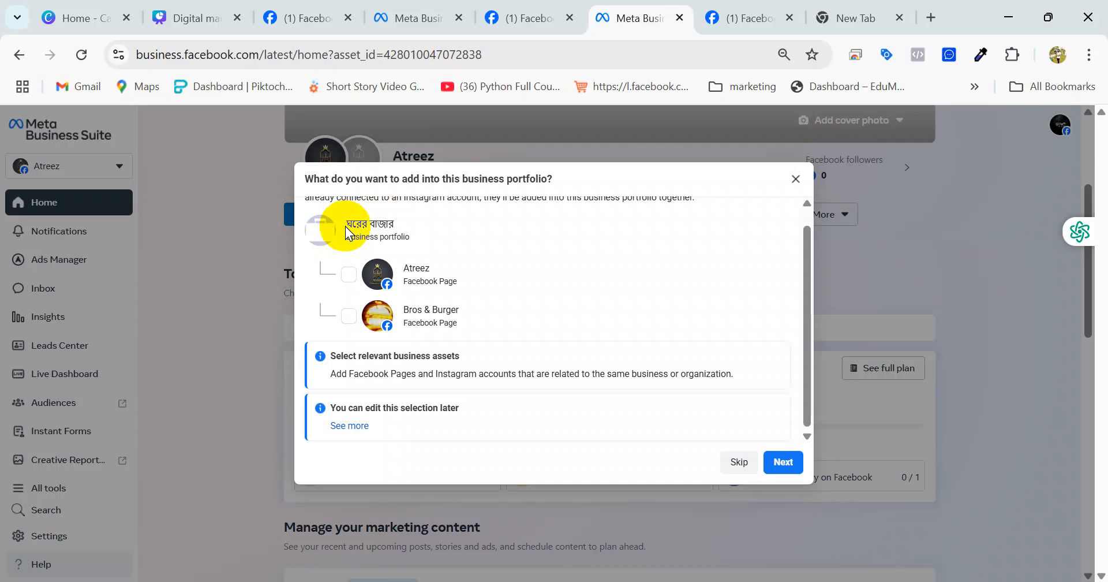
{"action": "left_click", "coordinate": [347, 276]}
{"action": "left_click", "coordinate": [348, 275]}
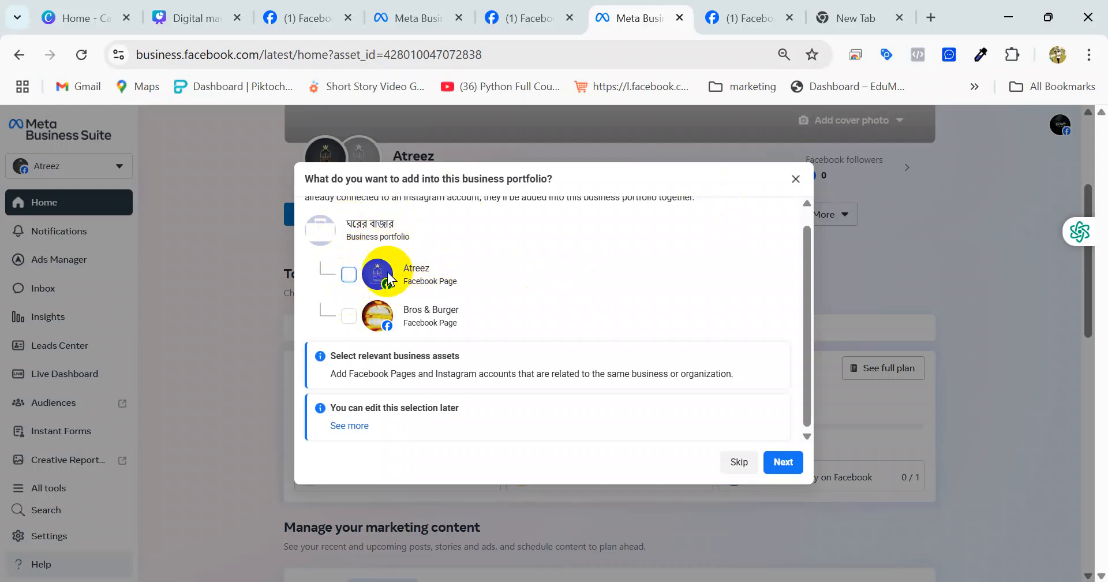
{"action": "left_click", "coordinate": [783, 462]}
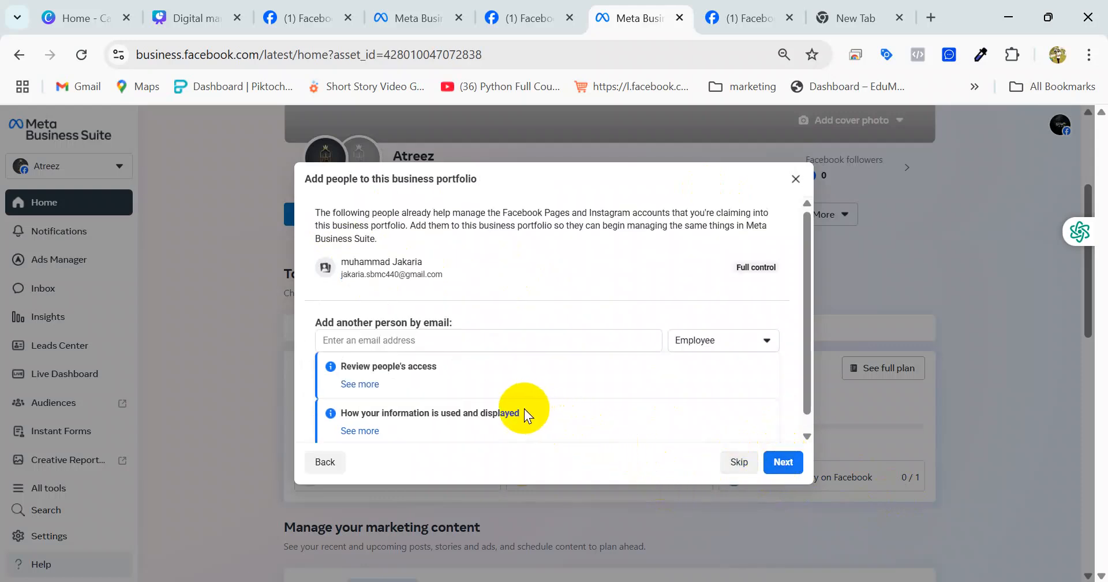
- Examine the email field and the Employee and Full control roles offered for adding another person
{"action": "left_click", "coordinate": [375, 340]}
{"action": "scroll", "coordinate": [407, 328], "scroll_direction": "down", "scroll_amount": 1}
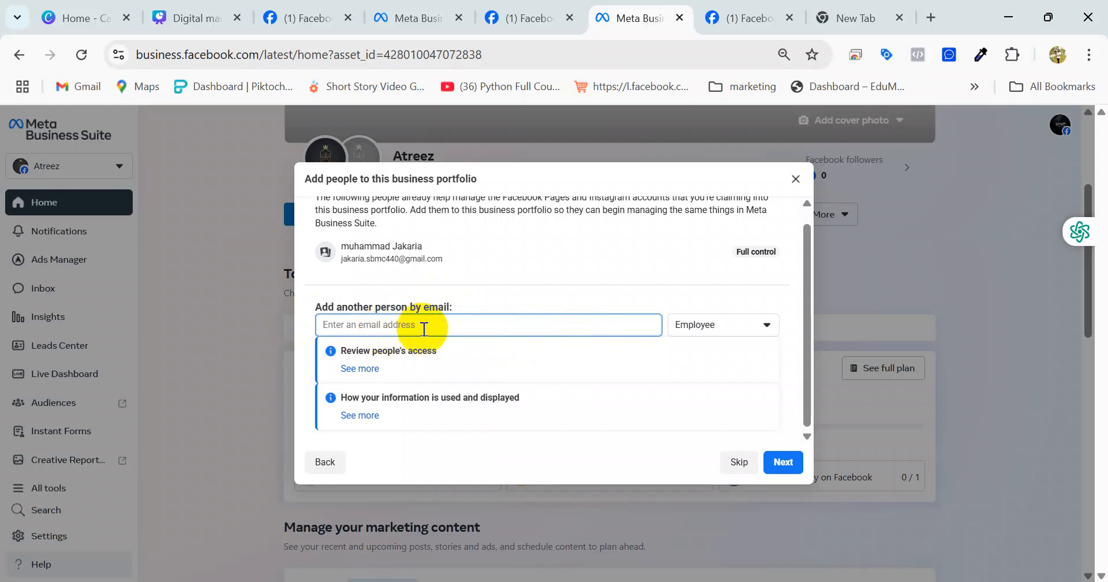
{"action": "left_click", "coordinate": [711, 326]}
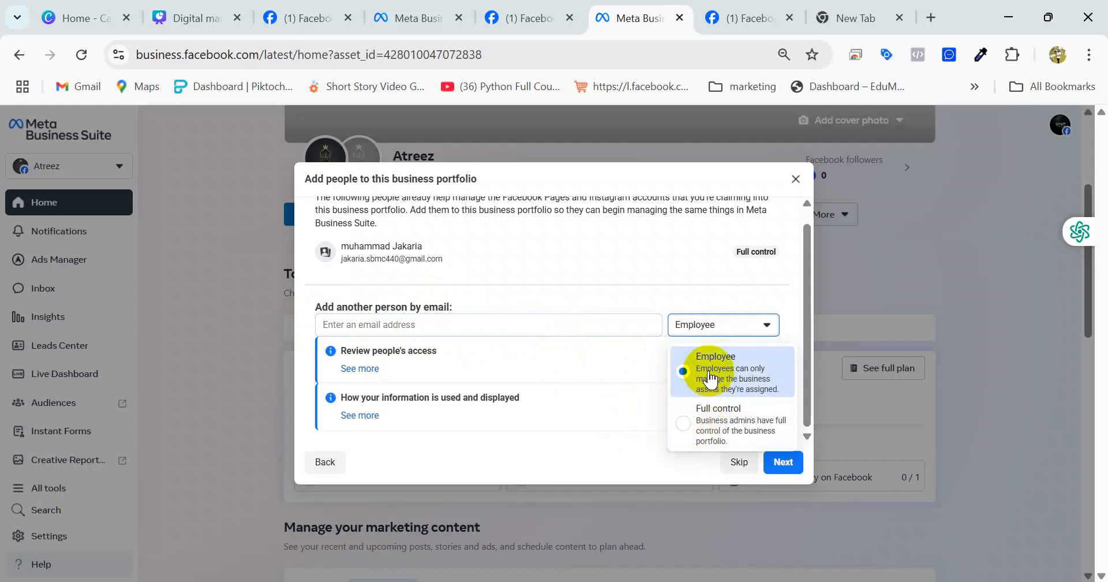
{"action": "left_click", "coordinate": [571, 366]}
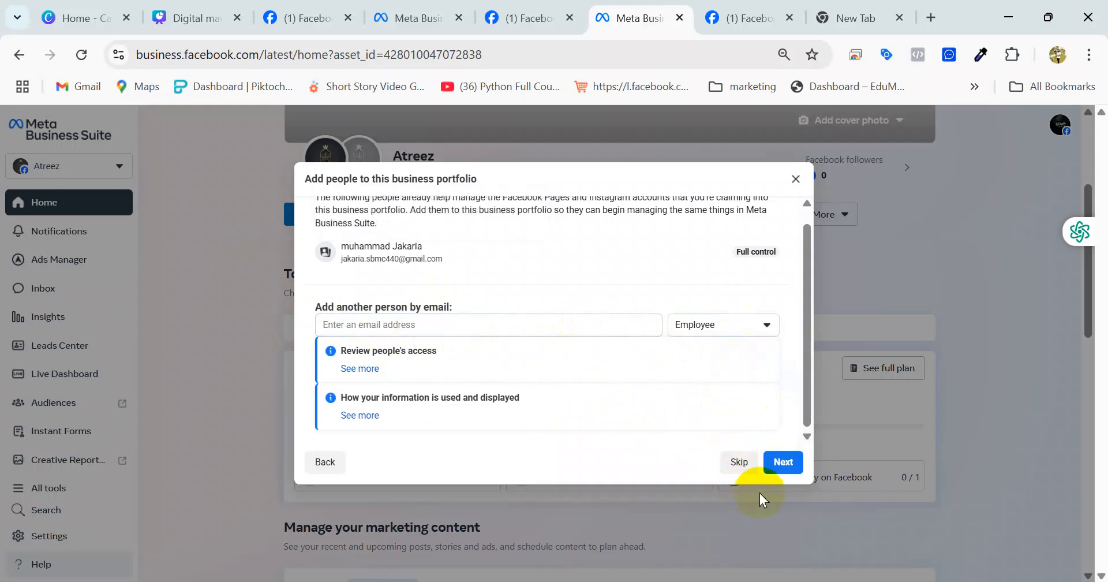
- Continue without adding another person, then review who has access and confirm the business portfolio
{"action": "left_click", "coordinate": [777, 465]}
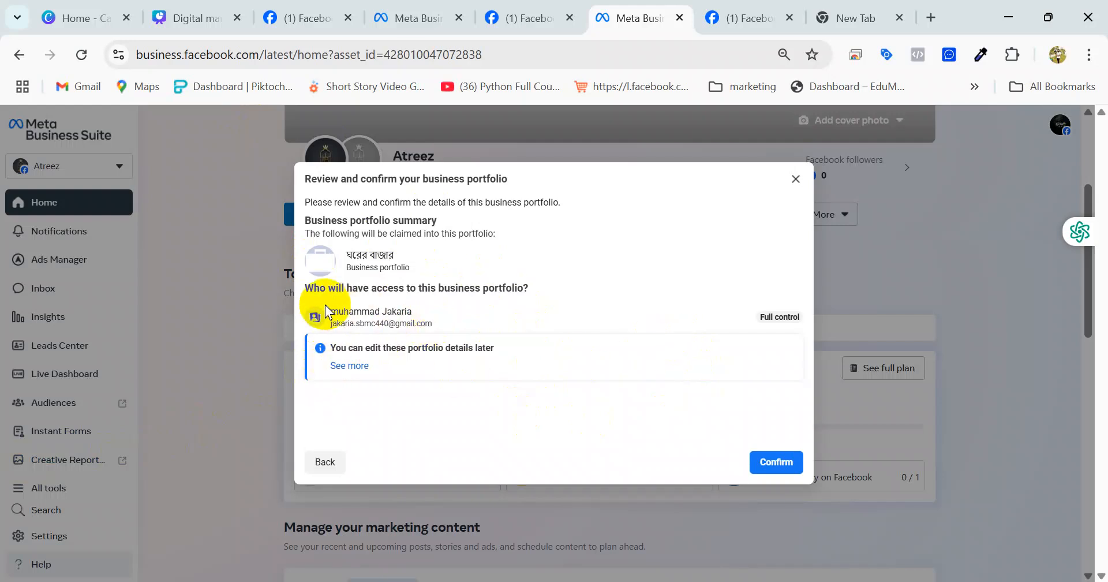
{"action": "left_click_drag", "start_coordinate": [326, 313], "coordinate": [440, 317]}
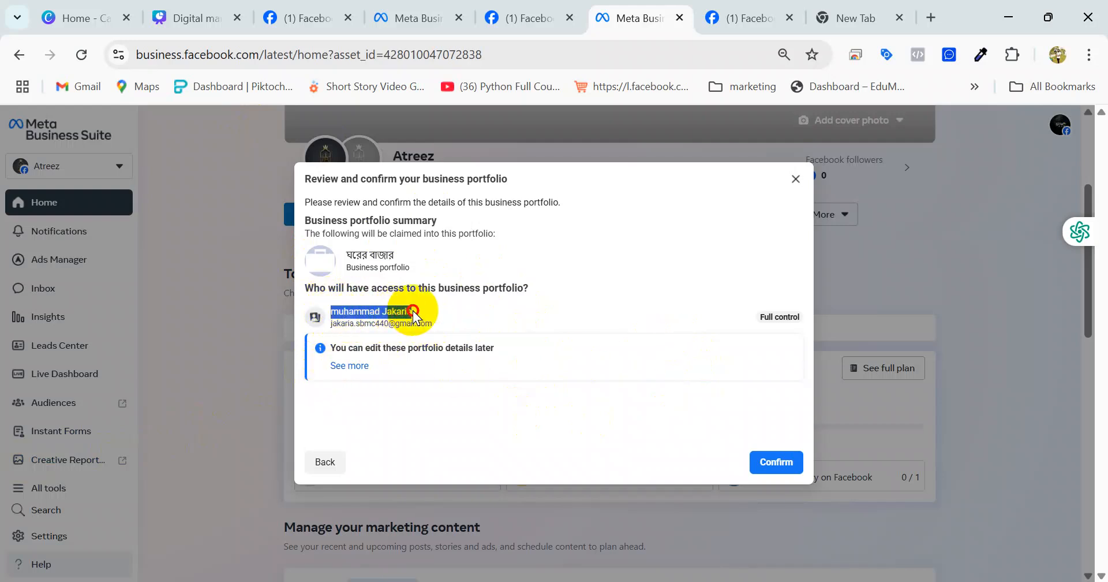
{"action": "left_click", "coordinate": [774, 463]}
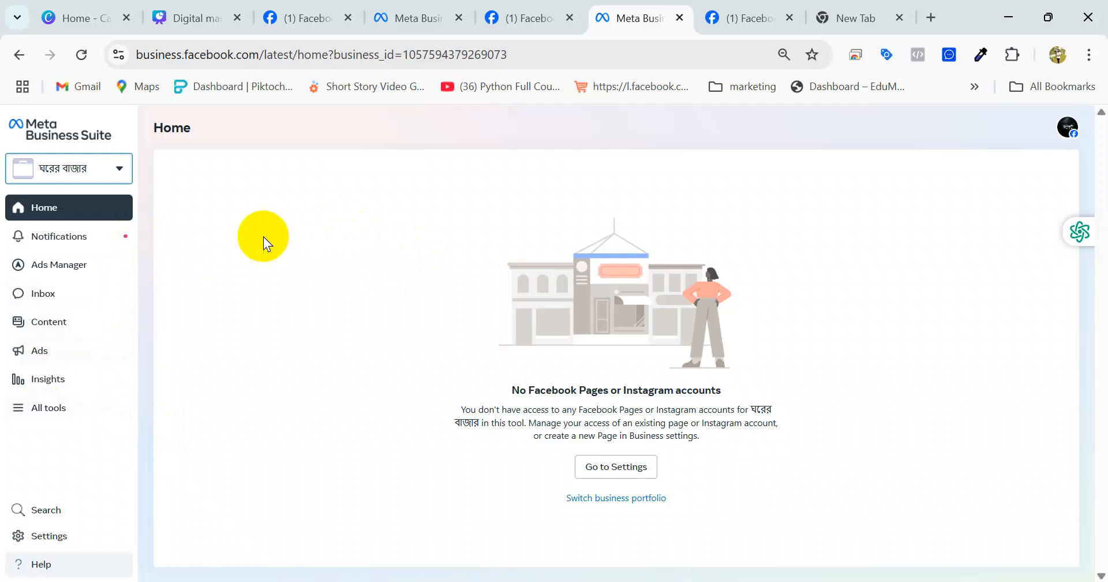
- Look through the business portfolios and personal account listed in the asset switcher, then close it
{"action": "left_click", "coordinate": [115, 164]}
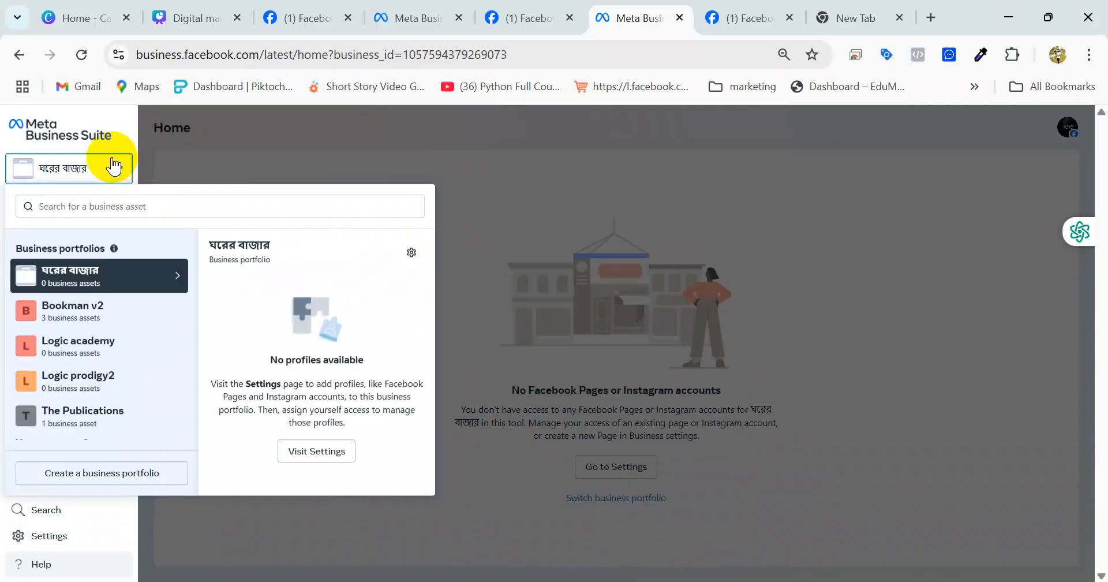
{"action": "left_click", "coordinate": [275, 164]}
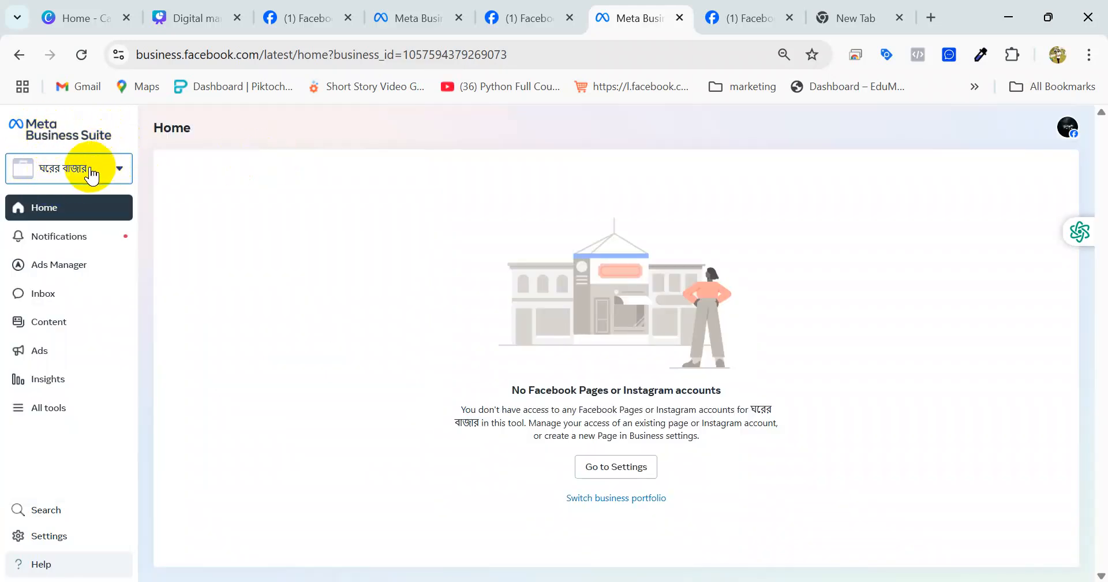
{"action": "left_click", "coordinate": [92, 172]}
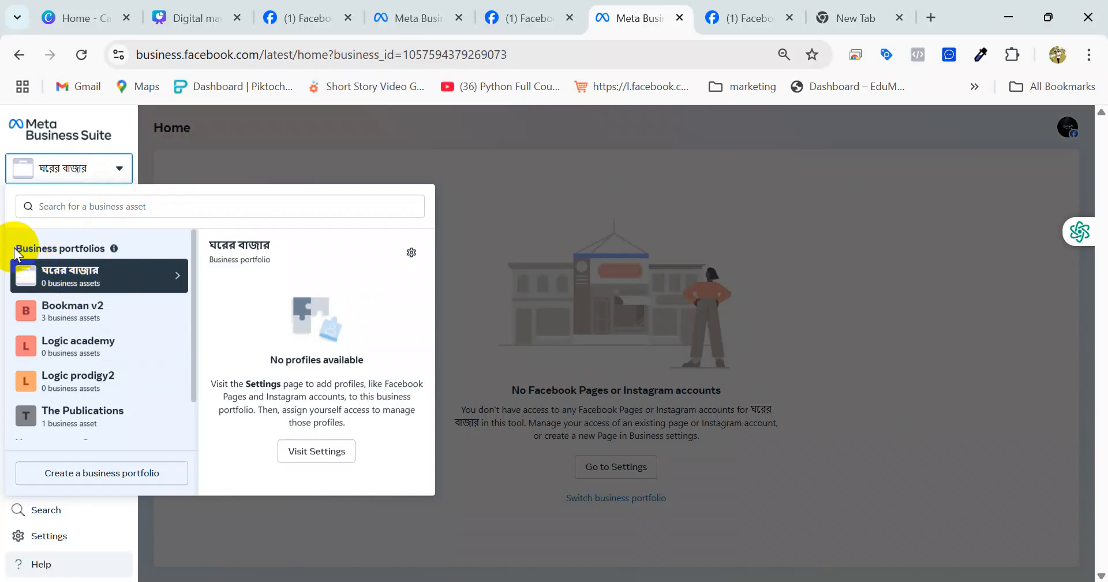
{"action": "left_click_drag", "start_coordinate": [15, 249], "coordinate": [112, 248]}
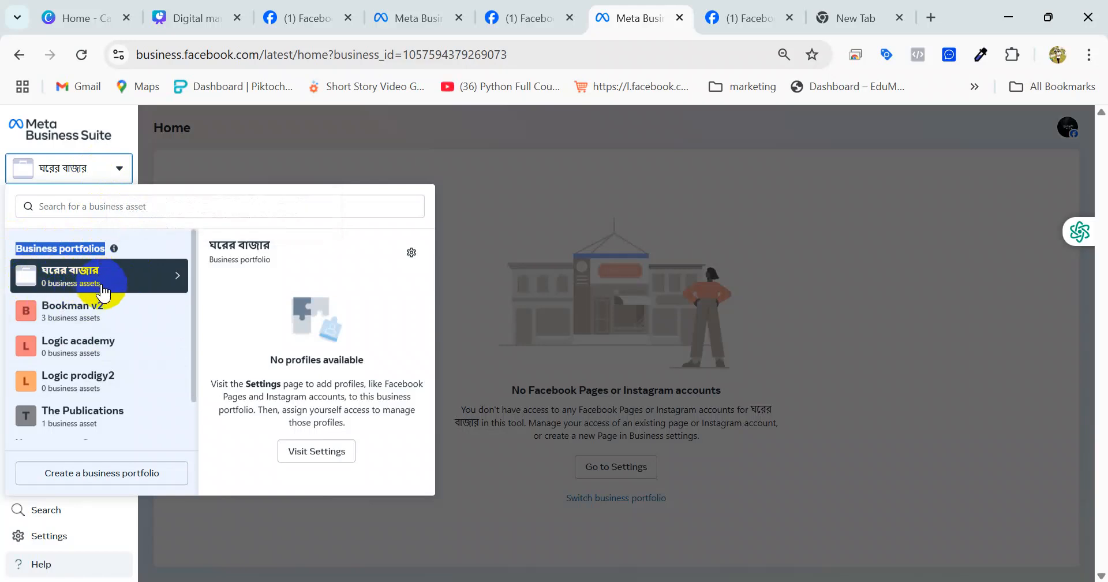
{"action": "scroll", "coordinate": [98, 297], "scroll_direction": "down", "scroll_amount": 1}
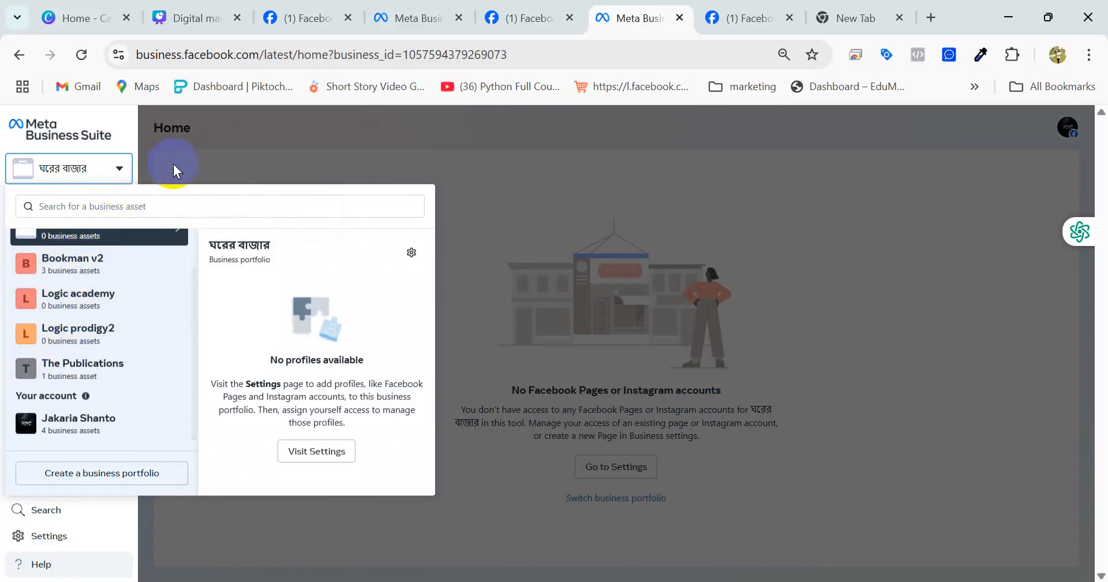
{"action": "left_click", "coordinate": [192, 155]}
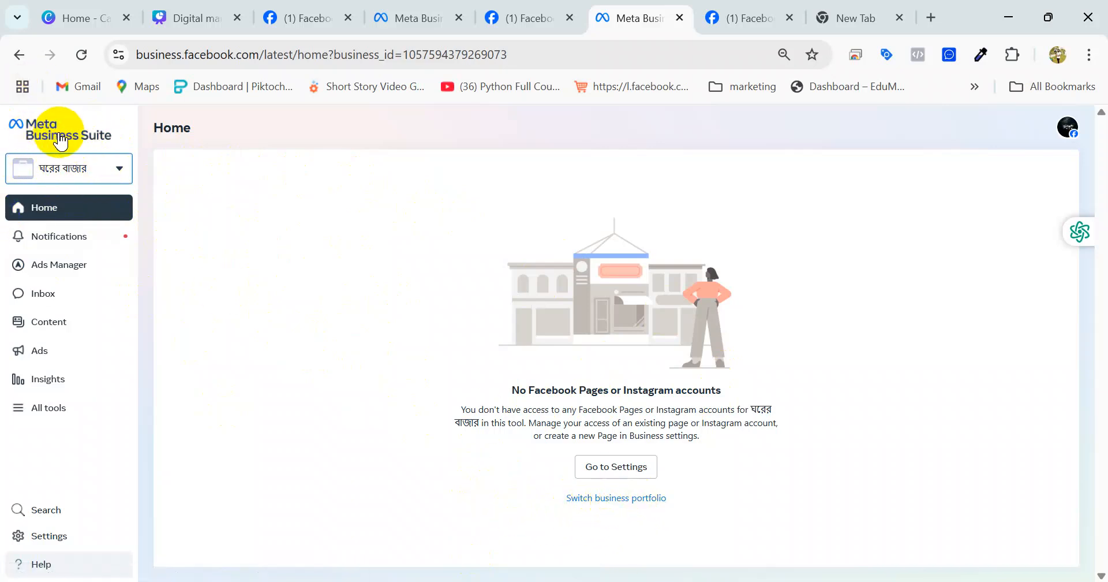
- Open the business settings of the ঘরের বাজার portfolio from the portfolio switcher and collapse the Users section
{"action": "left_click", "coordinate": [630, 505]}
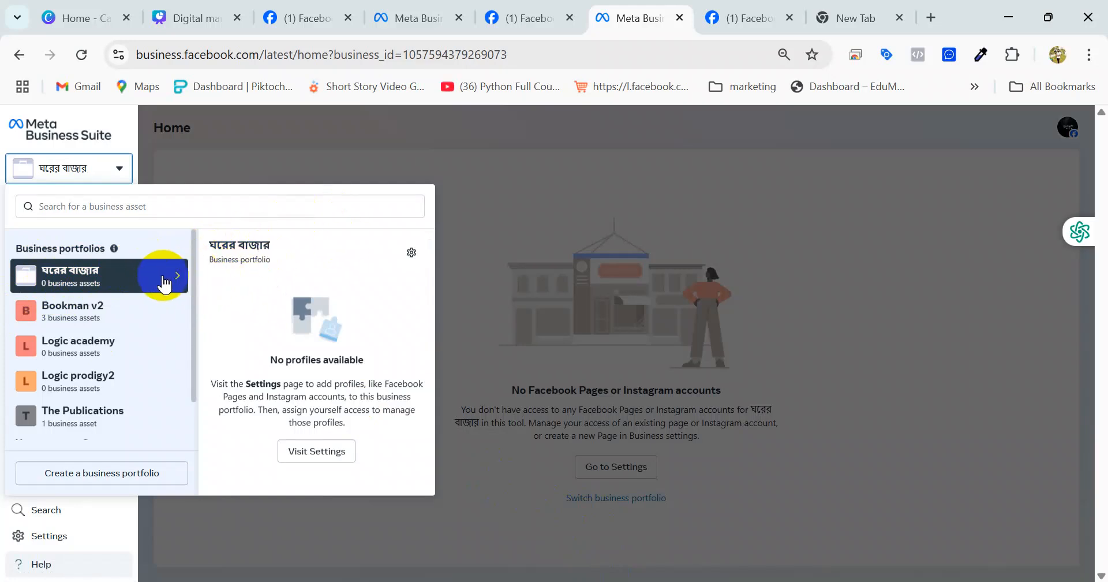
{"action": "left_click", "coordinate": [412, 254]}
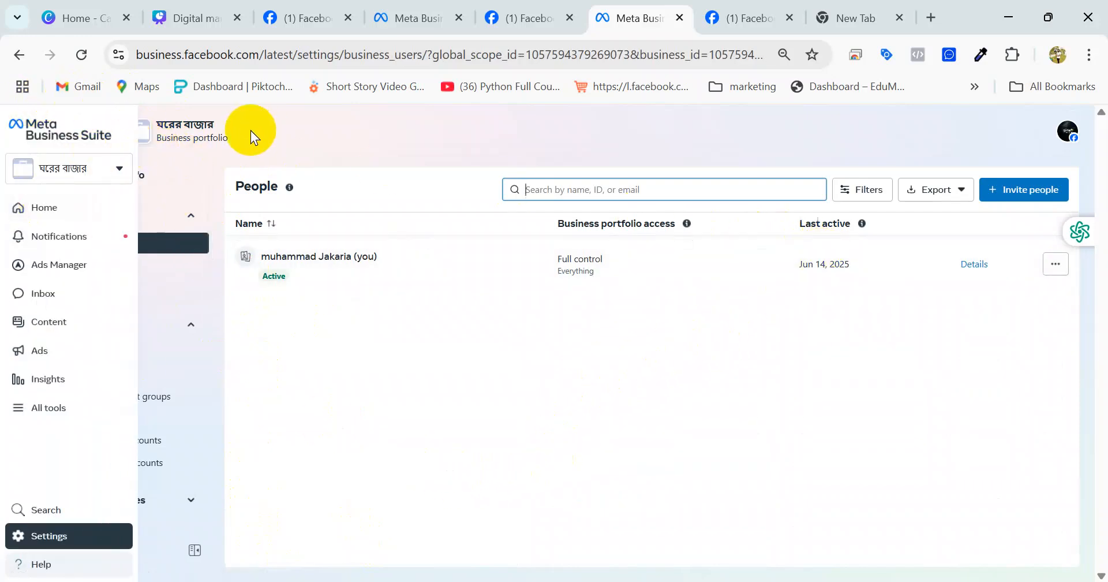
{"action": "mouse_move", "coordinate": [23, 129]}
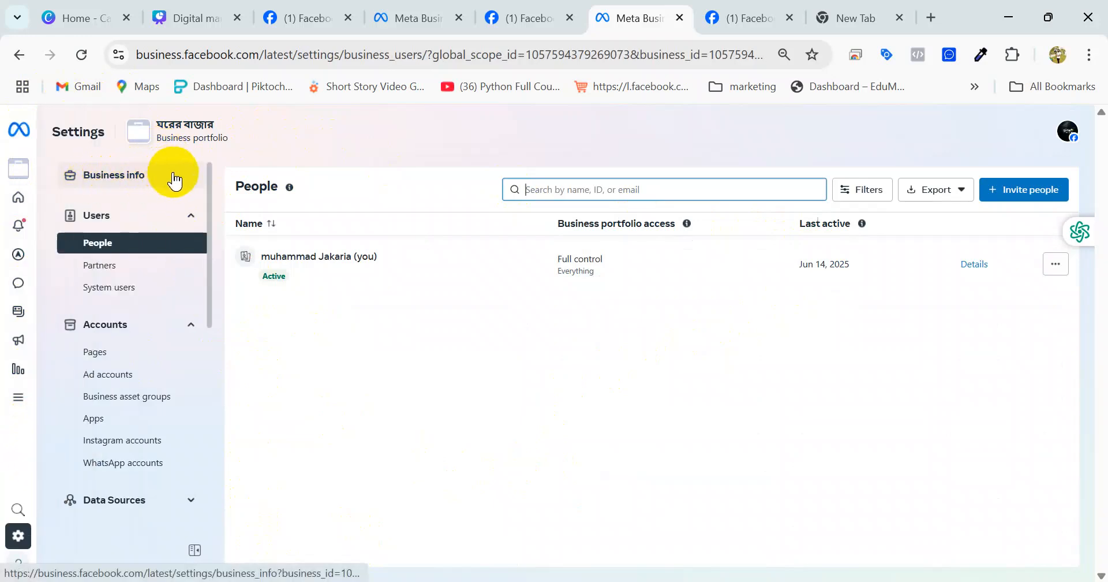
{"action": "left_click", "coordinate": [188, 216]}
{"action": "left_click_drag", "start_coordinate": [156, 126], "coordinate": [228, 139]}
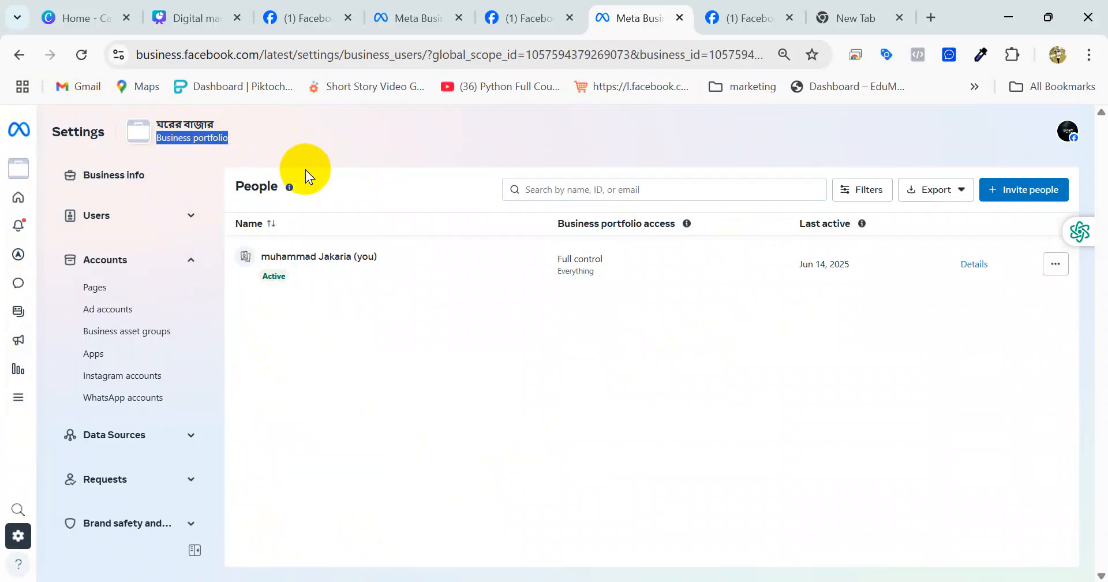
- Collapse the Accounts section, view the Business Manager structure diagram, and return to the portfolio's settings
{"action": "left_click", "coordinate": [293, 137]}
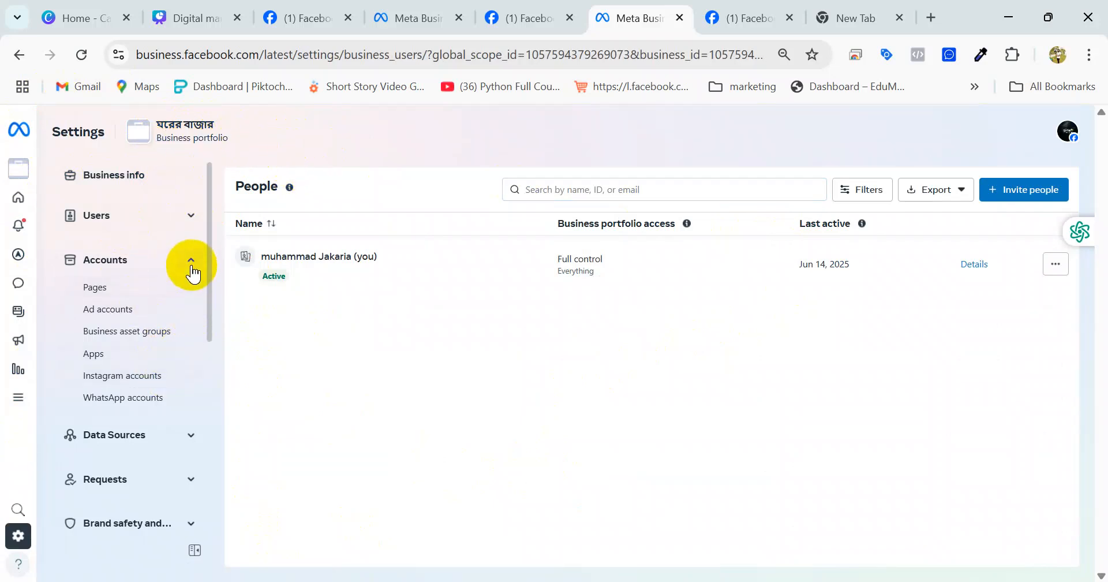
{"action": "left_click", "coordinate": [192, 271]}
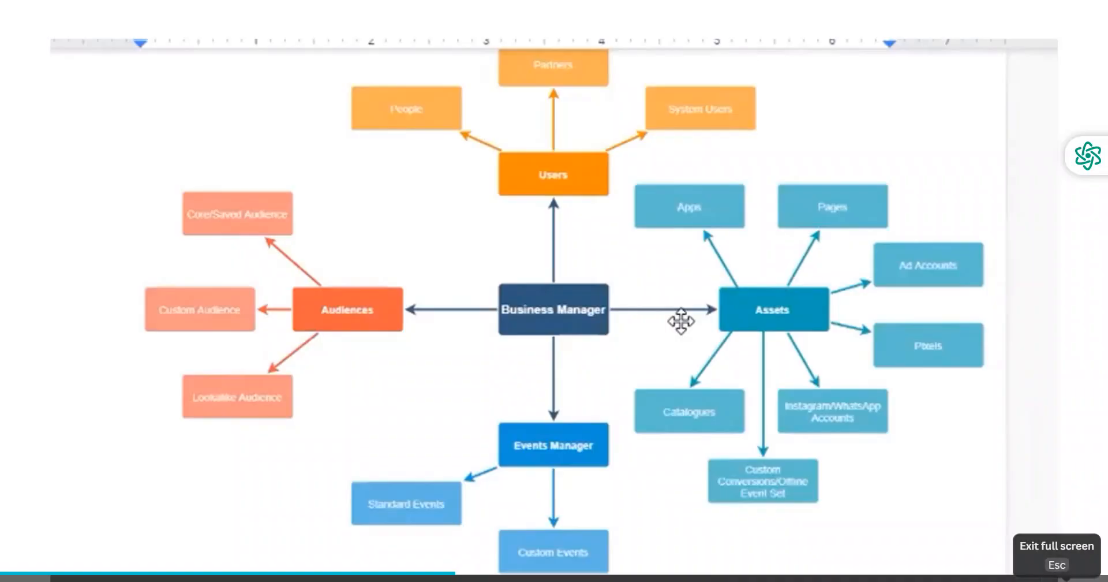
{"action": "key", "text": "Escape"}
{"action": "left_click", "coordinate": [664, 16]}
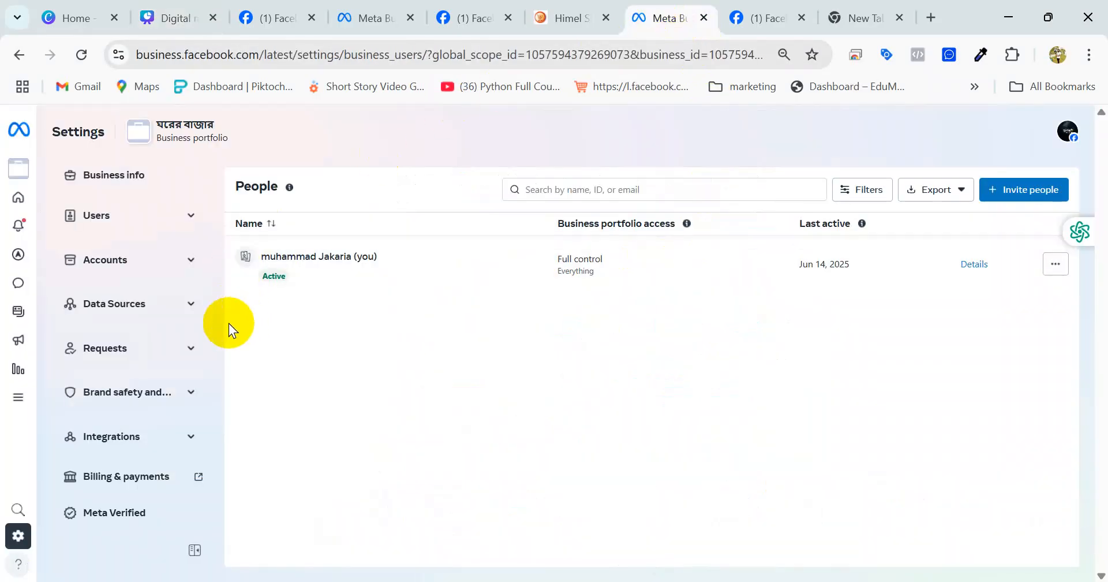
- Check the Users section, then expand Accounts and open its Pages list
{"action": "left_click", "coordinate": [97, 220]}
{"action": "left_click", "coordinate": [98, 218]}
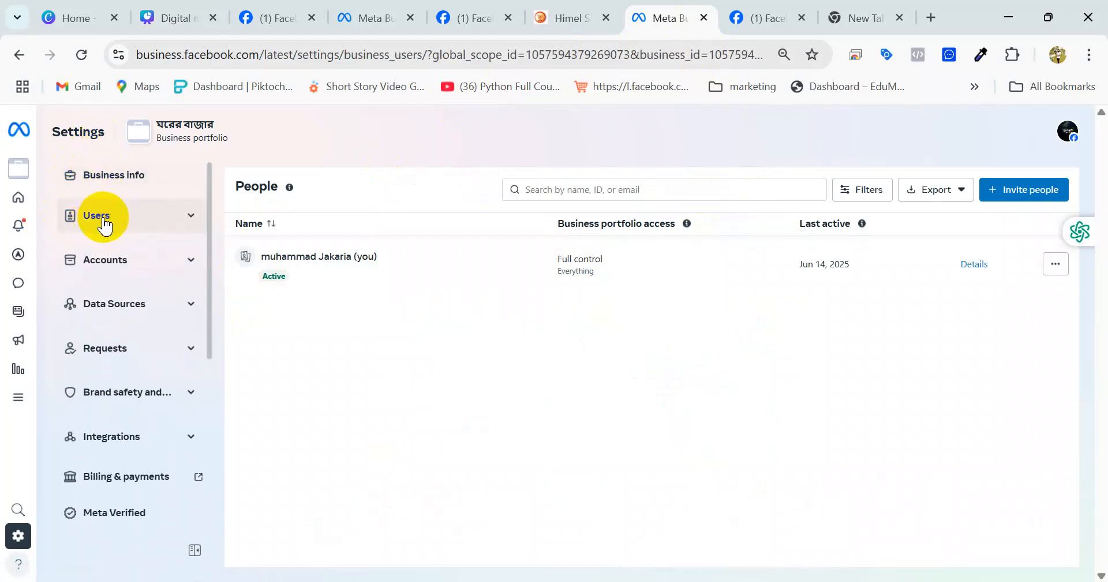
{"action": "left_click", "coordinate": [91, 263]}
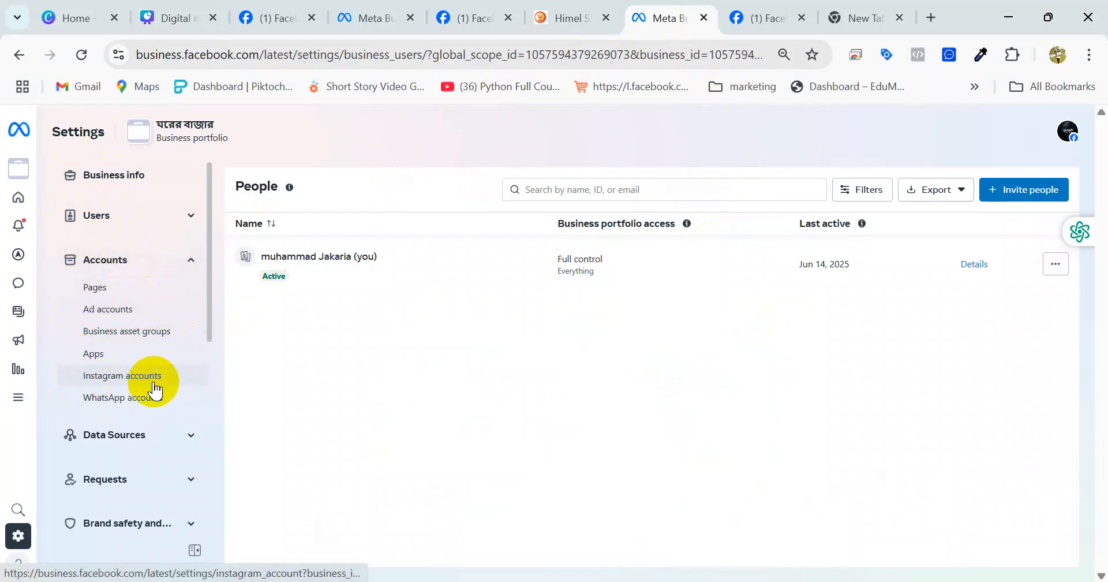
{"action": "left_click", "coordinate": [106, 290]}
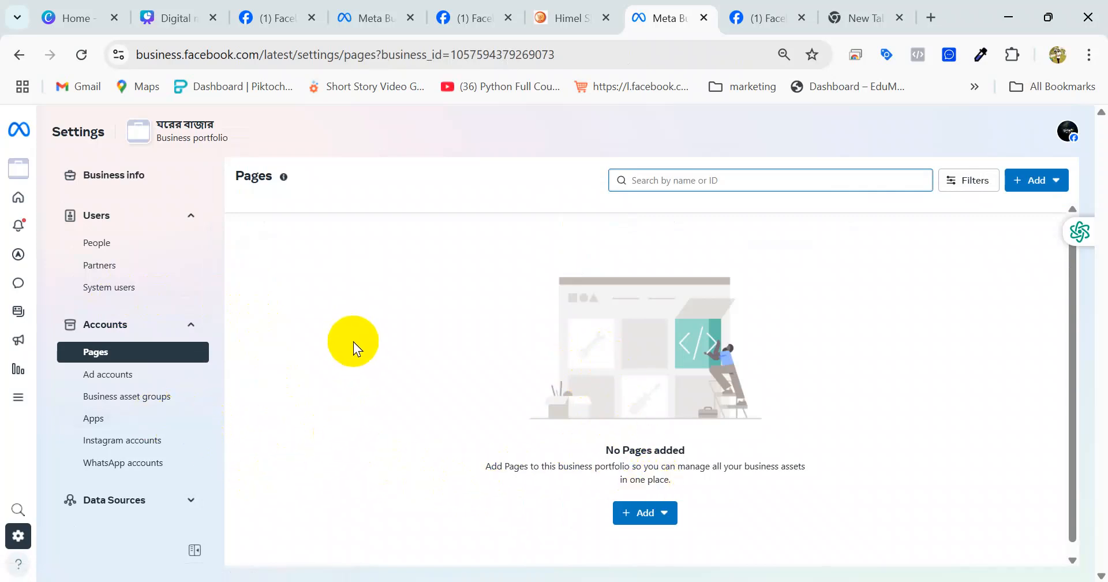
- Collapse the Users section and compare the Pages and Ad accounts lists under Accounts
{"action": "left_click", "coordinate": [190, 217]}
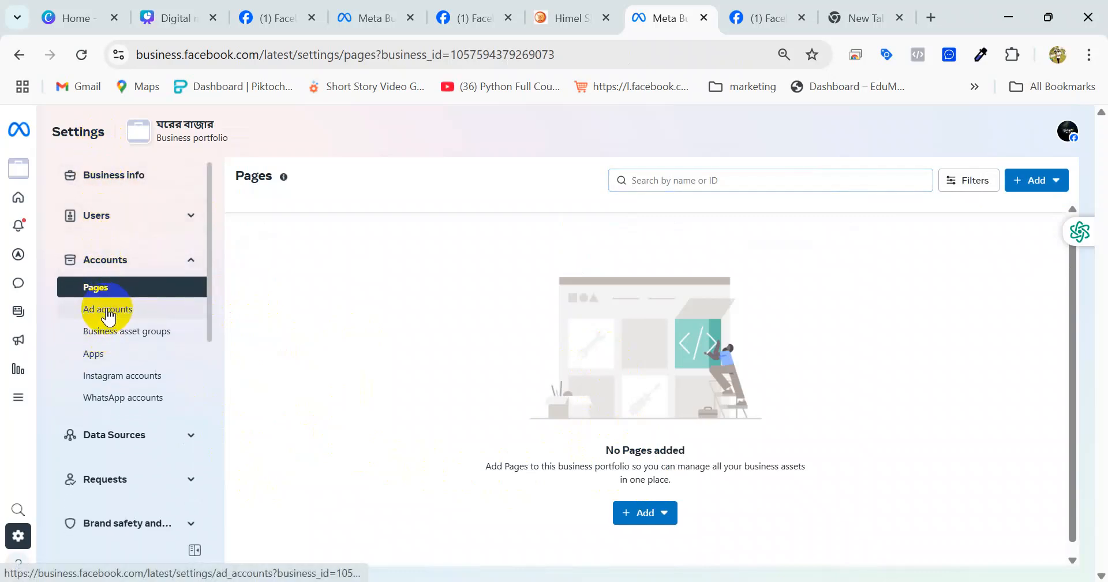
{"action": "left_click", "coordinate": [137, 289]}
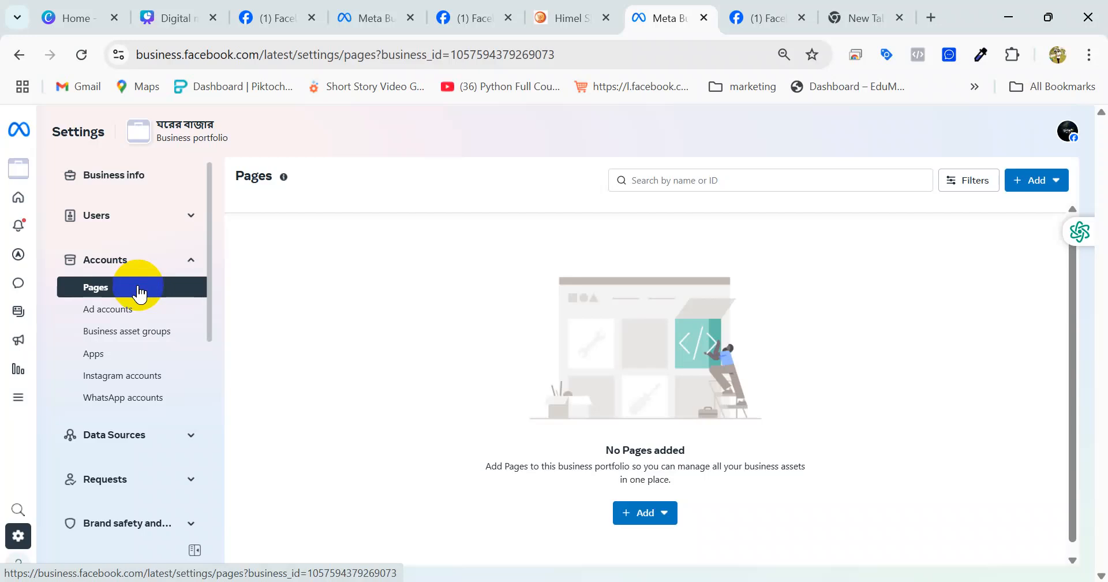
{"action": "left_click", "coordinate": [93, 312]}
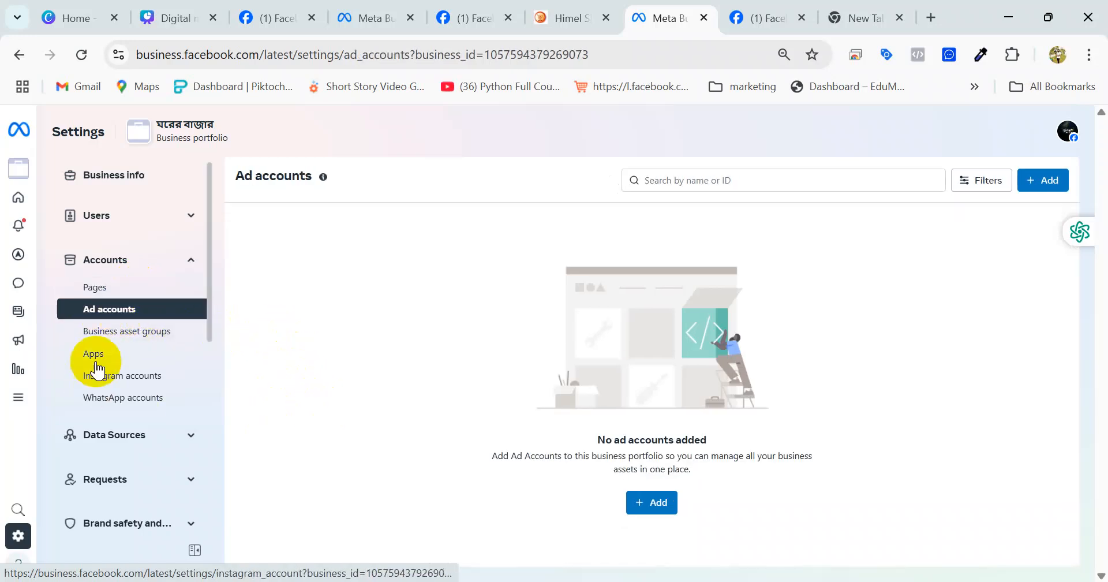
{"action": "left_click", "coordinate": [91, 288]}
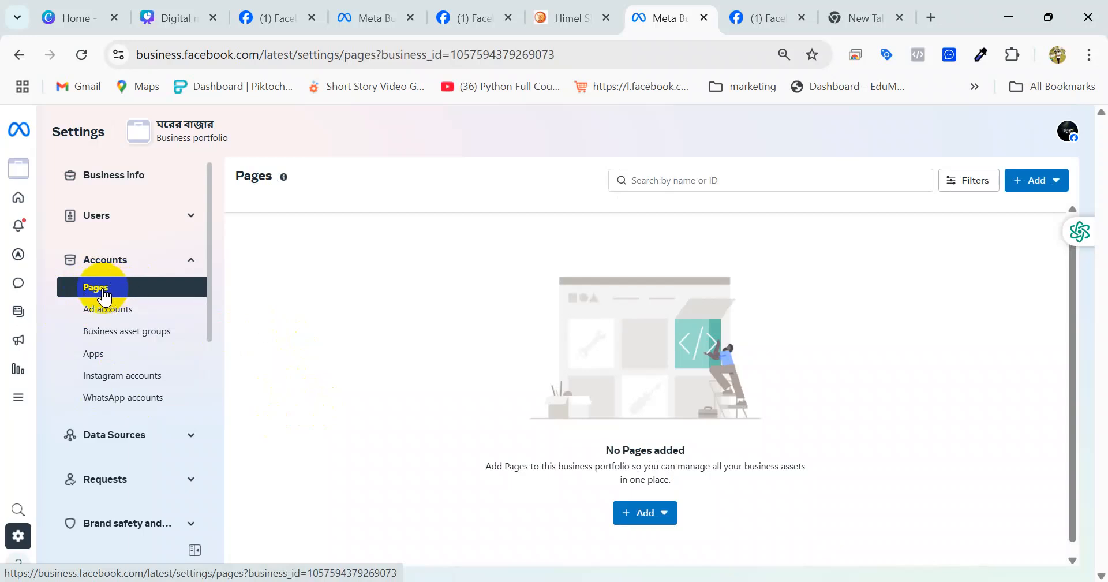
{"action": "left_click", "coordinate": [159, 317]}
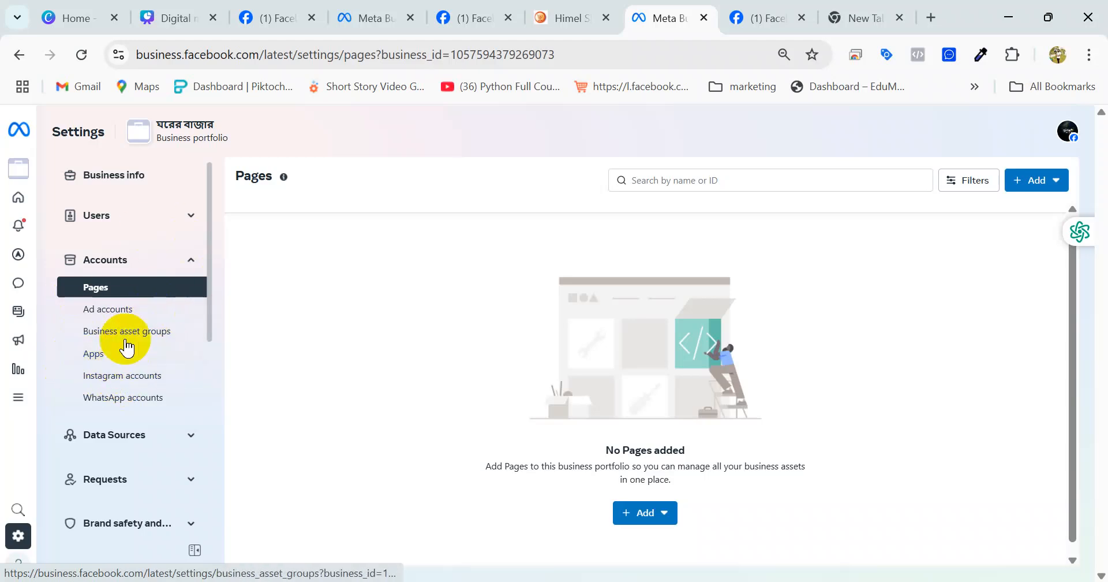
- View the Instagram accounts and WhatsApp accounts lists, then expand Data Sources to see its entries
{"action": "left_click", "coordinate": [136, 382]}
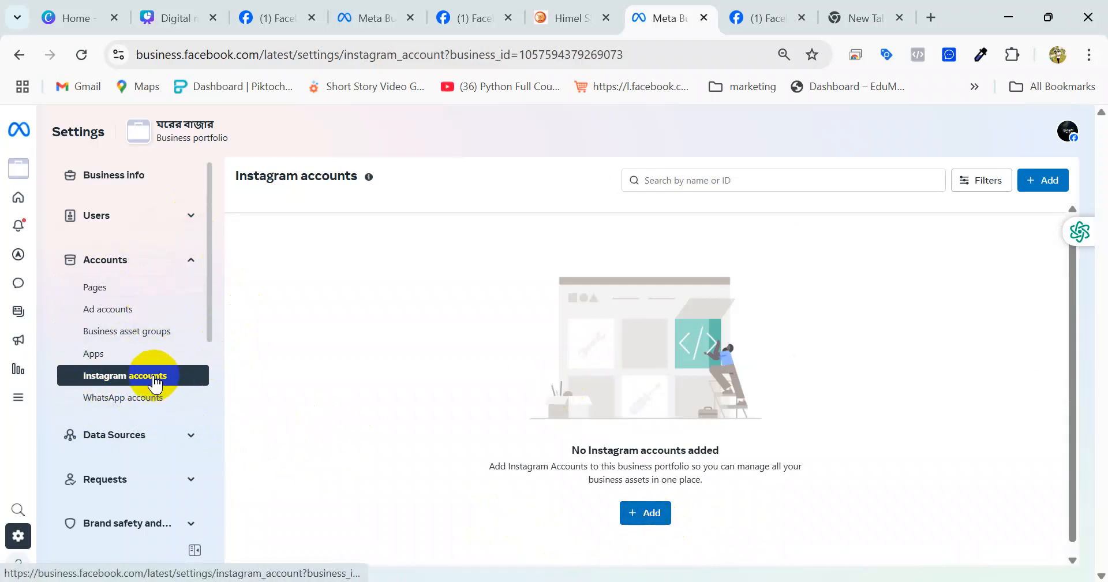
{"action": "left_click", "coordinate": [131, 404]}
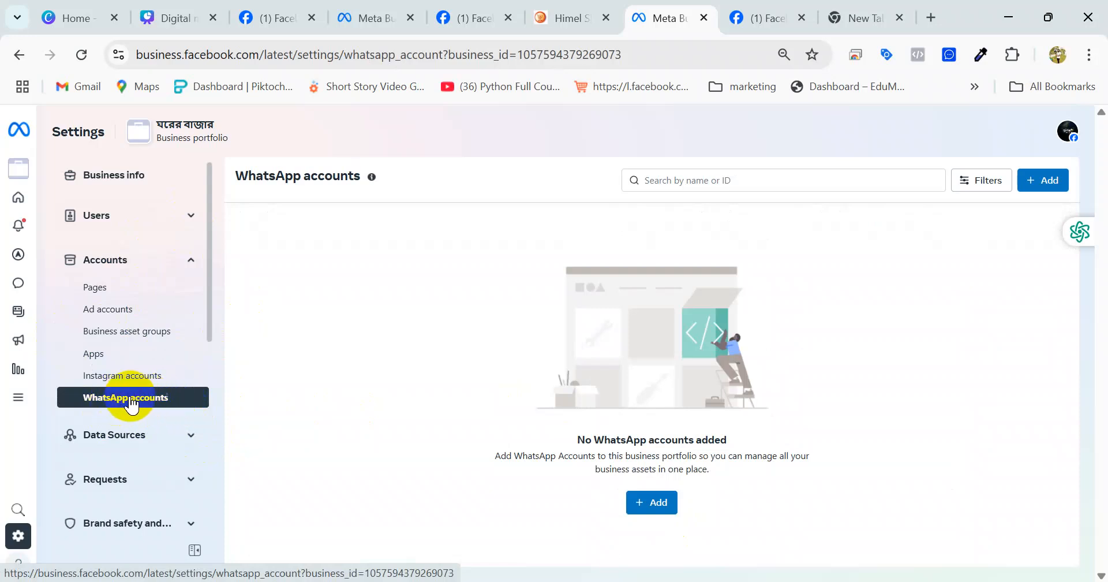
{"action": "left_click", "coordinate": [186, 428]}
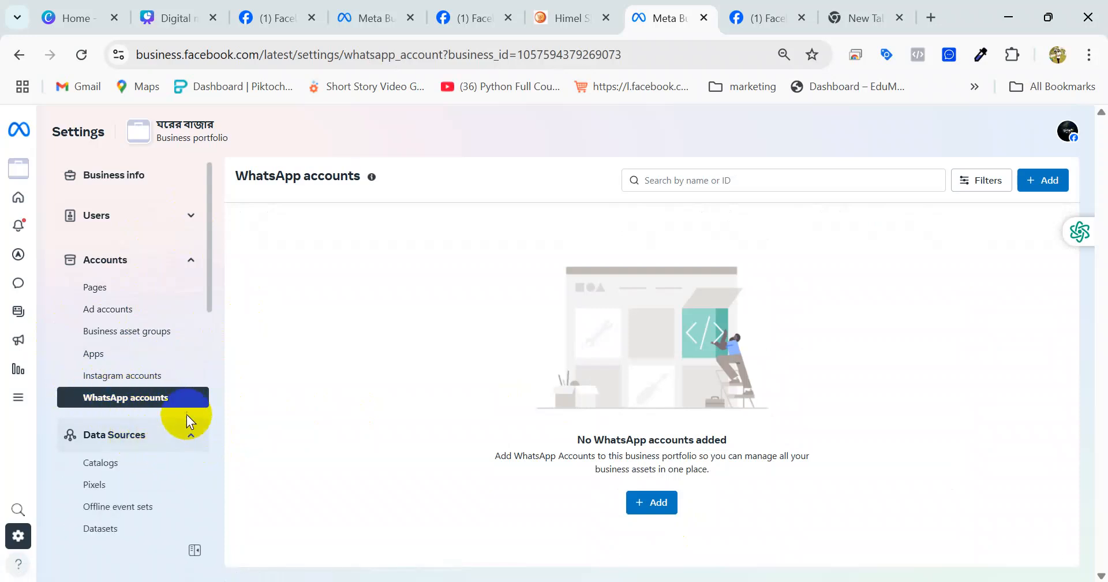
{"action": "scroll", "coordinate": [130, 430], "scroll_direction": "down", "scroll_amount": 3}
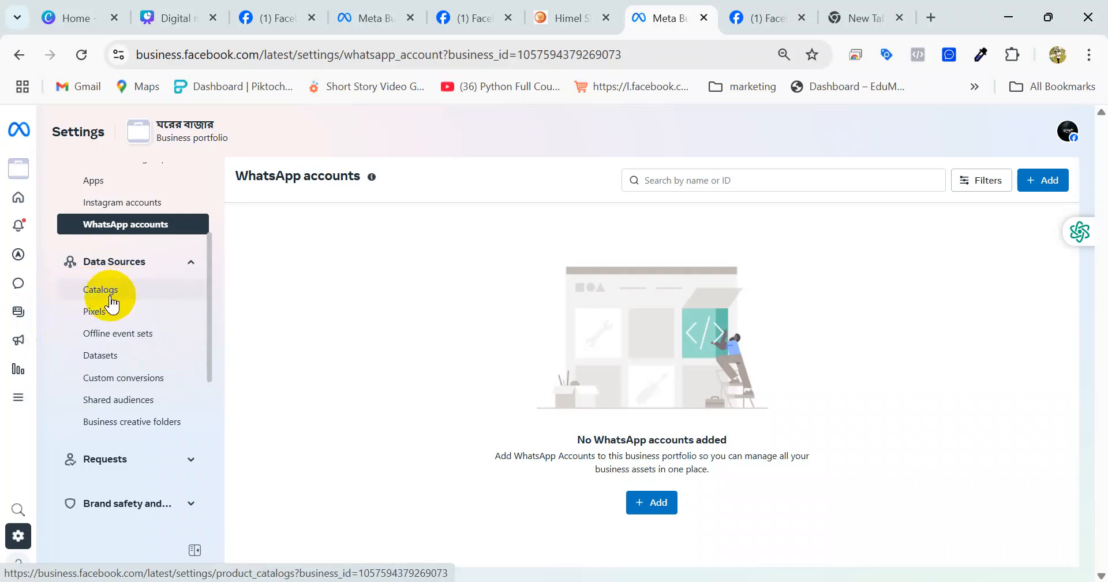
- Browse the Facebook content open in another browser tab
{"action": "left_click", "coordinate": [468, 18]}
{"action": "scroll", "coordinate": [485, 430], "scroll_direction": "down", "scroll_amount": 5}
{"action": "scroll", "coordinate": [485, 430], "scroll_direction": "down", "scroll_amount": 15}
{"action": "scroll", "coordinate": [530, 460], "scroll_direction": "down", "scroll_amount": 20}
{"action": "scroll", "coordinate": [535, 476], "scroll_direction": "down", "scroll_amount": 6}
{"action": "left_click", "coordinate": [1070, 124]}
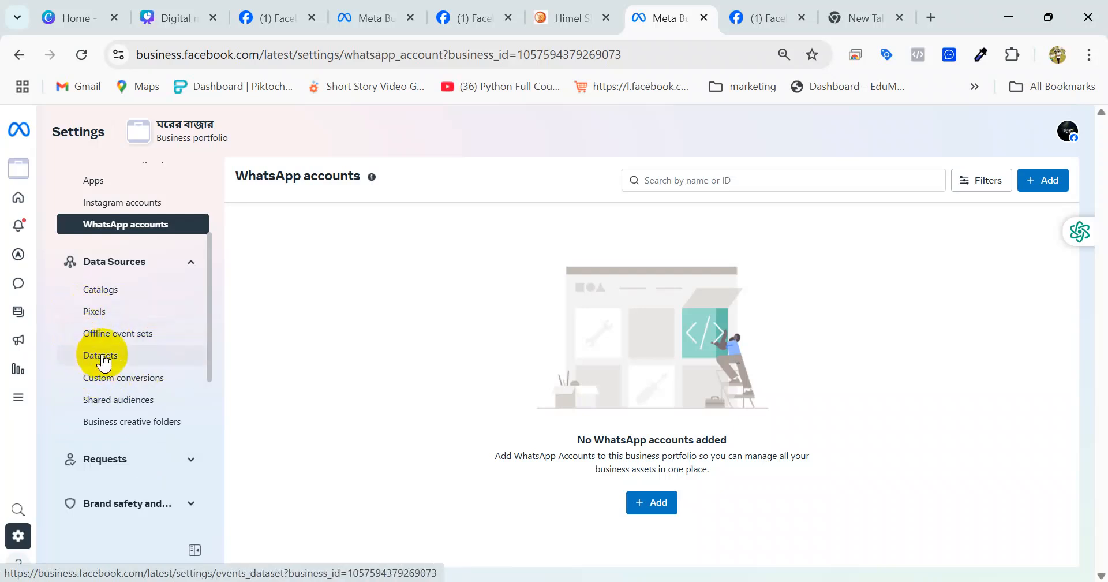
- View the Pixels and Datasets pages under Data Sources, then collapse that section
{"action": "left_click", "coordinate": [116, 313]}
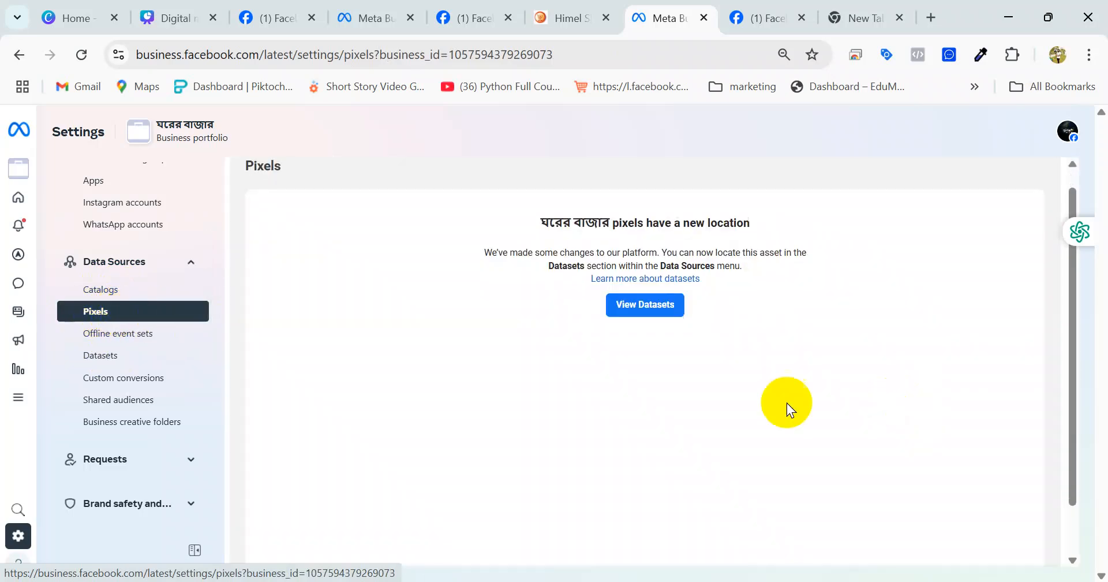
{"action": "left_click", "coordinate": [101, 362]}
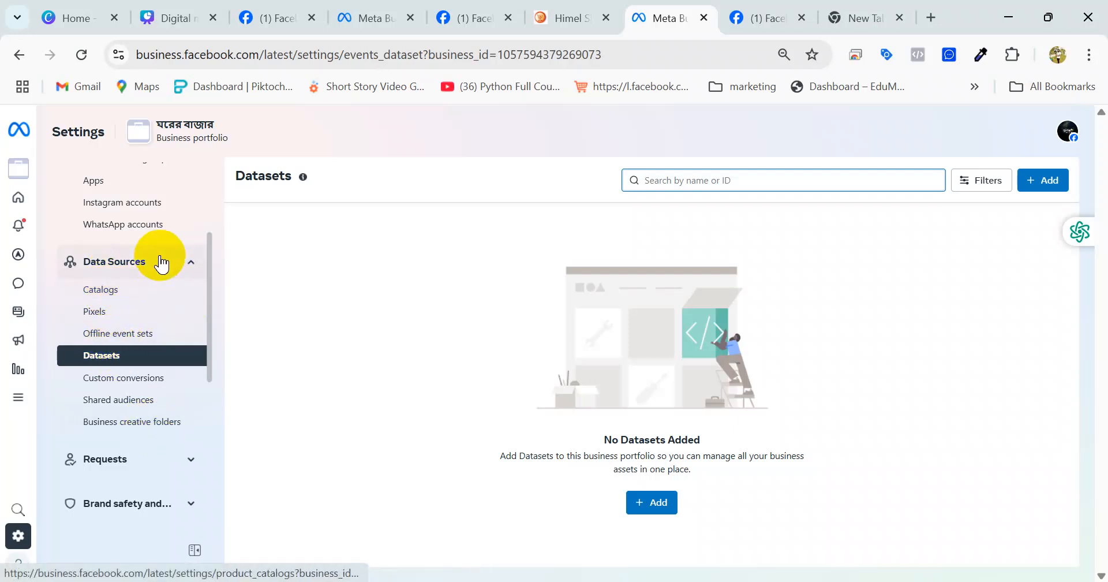
{"action": "left_click", "coordinate": [161, 265]}
- Look at the options under Requests, then collapse the Requests and Accounts sections
{"action": "left_click", "coordinate": [127, 315]}
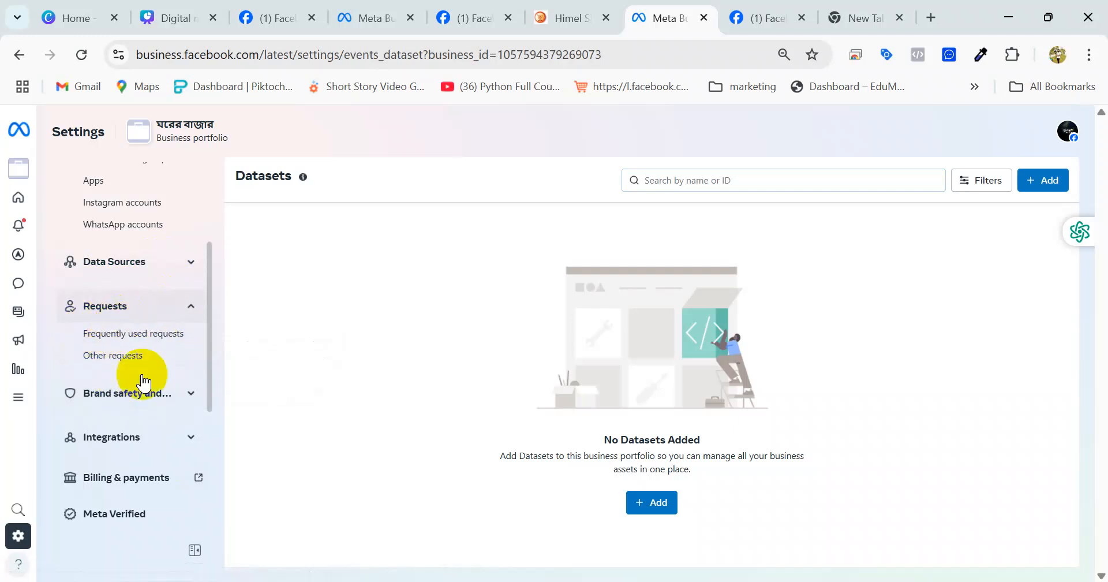
{"action": "scroll", "coordinate": [104, 426], "scroll_direction": "down", "scroll_amount": 5}
{"action": "scroll", "coordinate": [126, 456], "scroll_direction": "up", "scroll_amount": 6}
{"action": "left_click", "coordinate": [158, 386]}
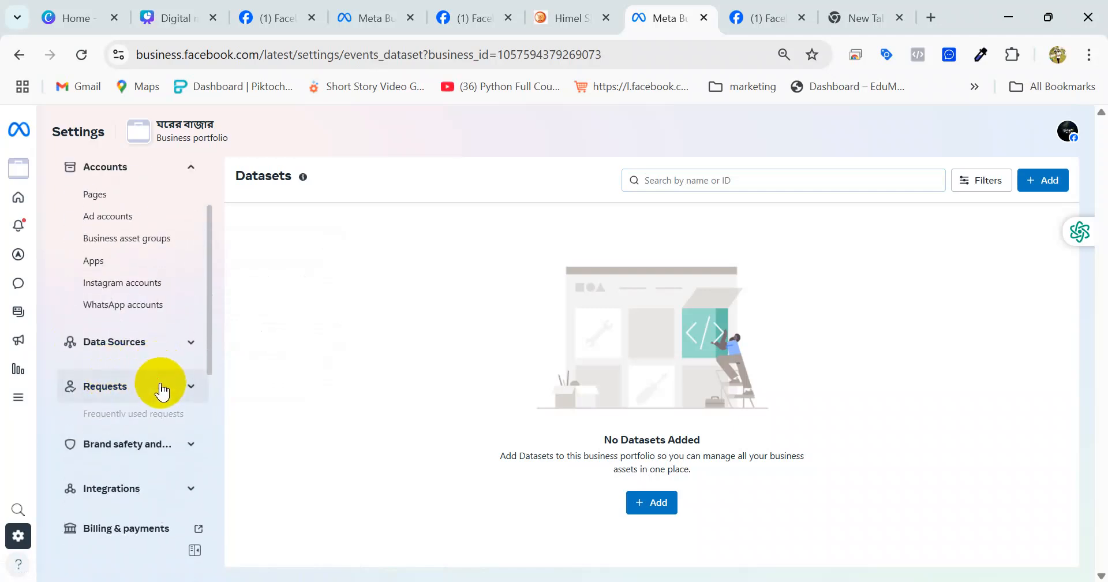
{"action": "scroll", "coordinate": [167, 254], "scroll_direction": "up", "scroll_amount": 2}
{"action": "left_click", "coordinate": [159, 259]}
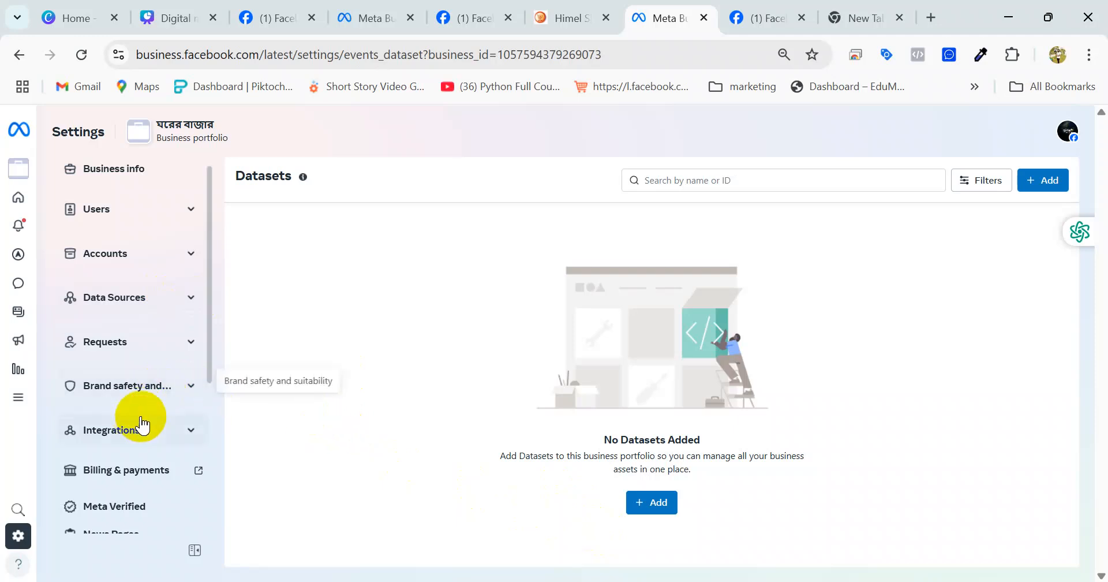
- Look over the remaining settings categories, including Billing & payments, then expand Users to show its People, Partners and System users entries
{"action": "scroll", "coordinate": [141, 425], "scroll_direction": "down", "scroll_amount": 2}
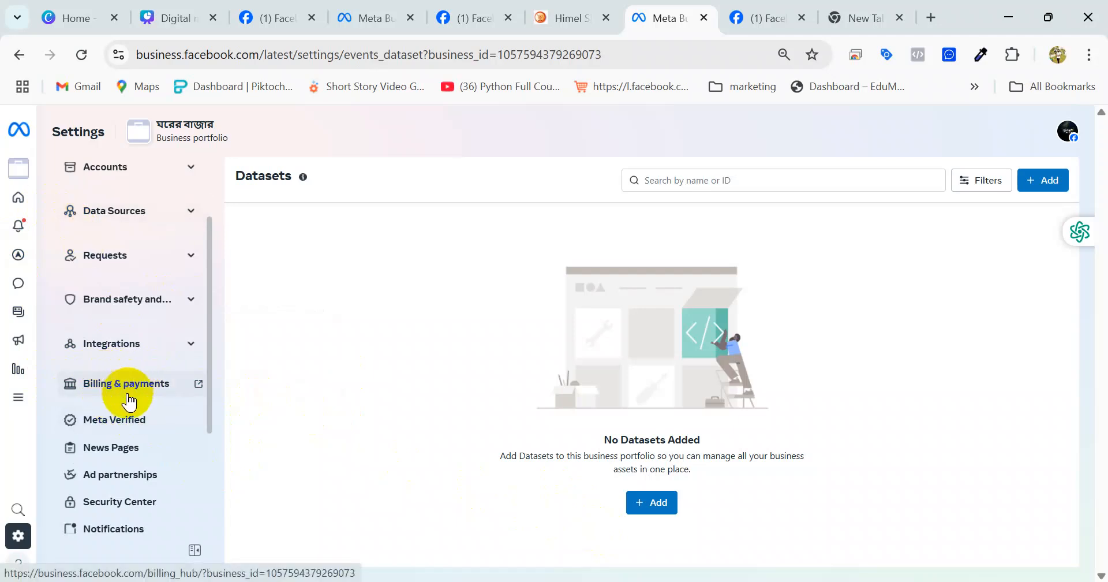
{"action": "scroll", "coordinate": [130, 399], "scroll_direction": "up", "scroll_amount": 2}
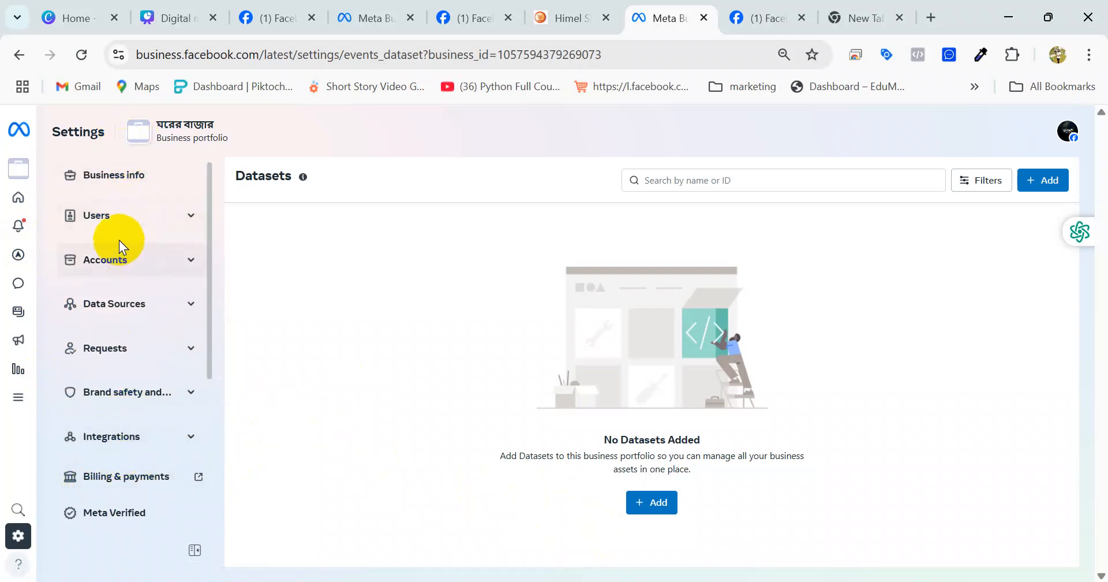
{"action": "left_click", "coordinate": [104, 215]}
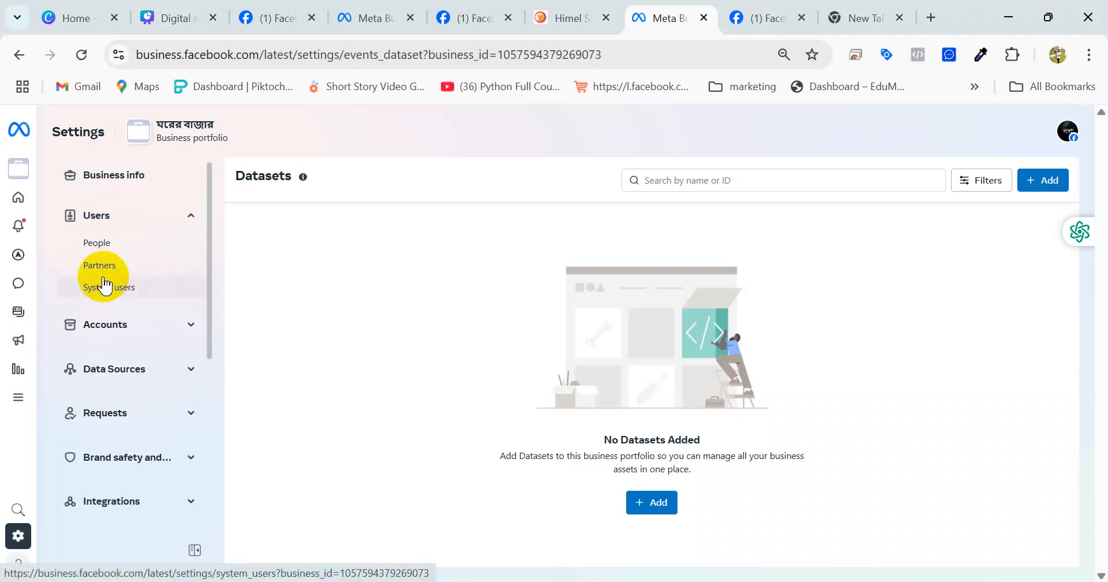
{"action": "left_click", "coordinate": [168, 221]}
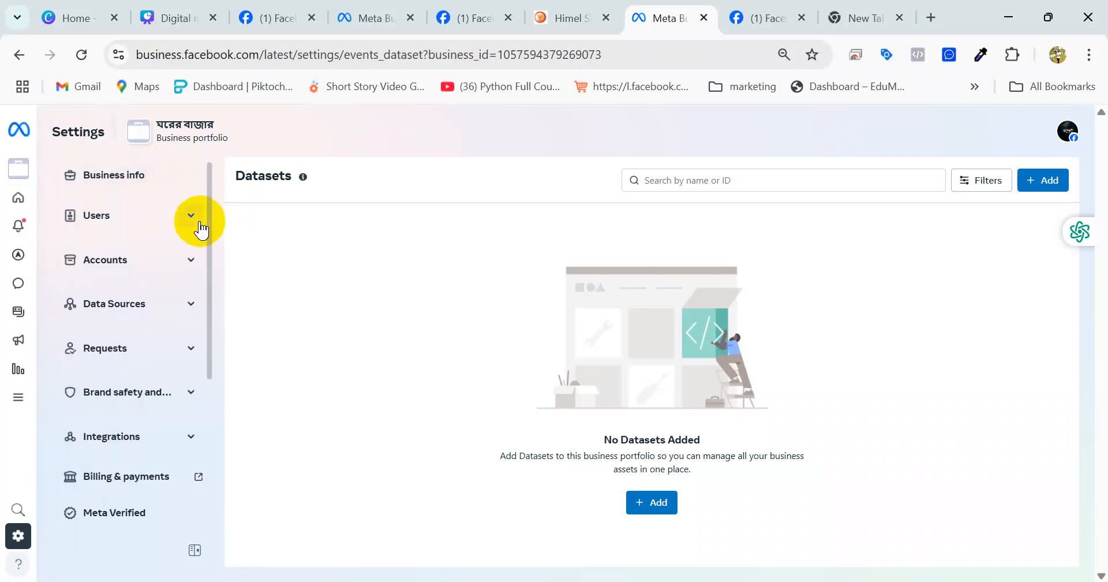
{"action": "left_click", "coordinate": [155, 217]}
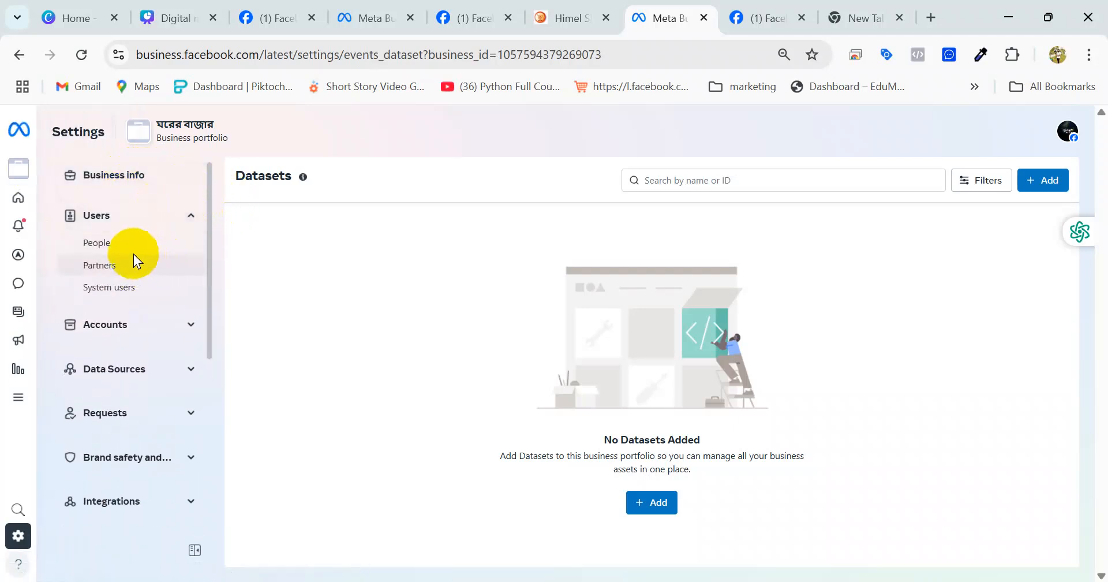